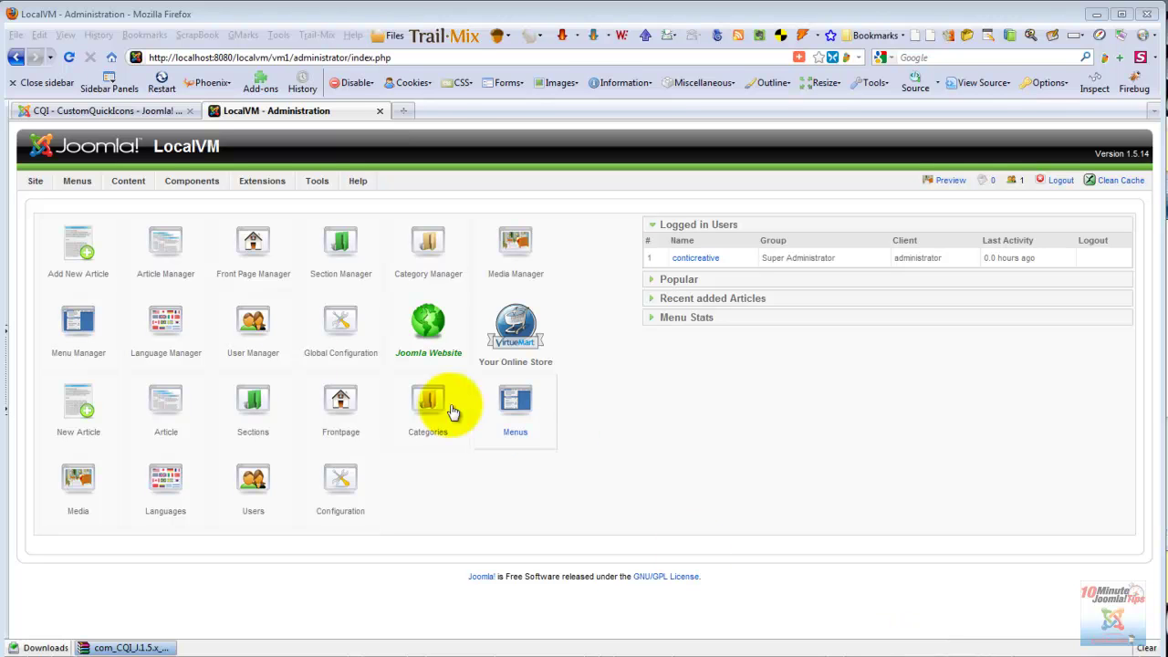
Upload and install the CQI - CustomQuickIcons package, then open its CQI Management page.
{"action": "left_click", "coordinate": [84, 111]}
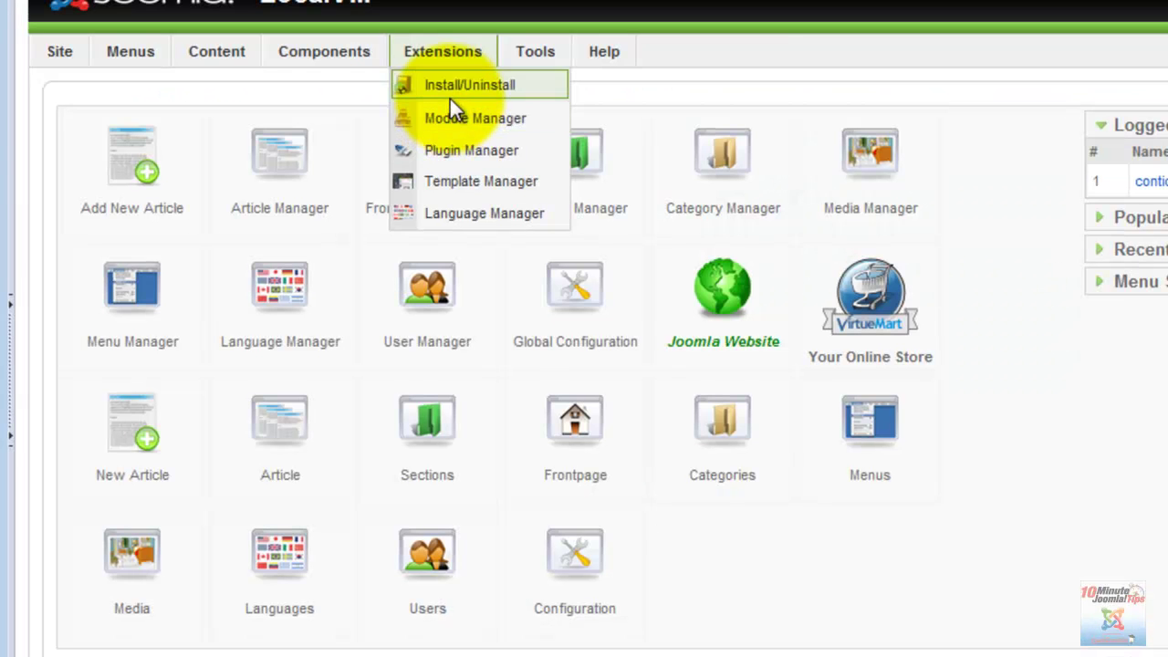
{"action": "left_click", "coordinate": [449, 84]}
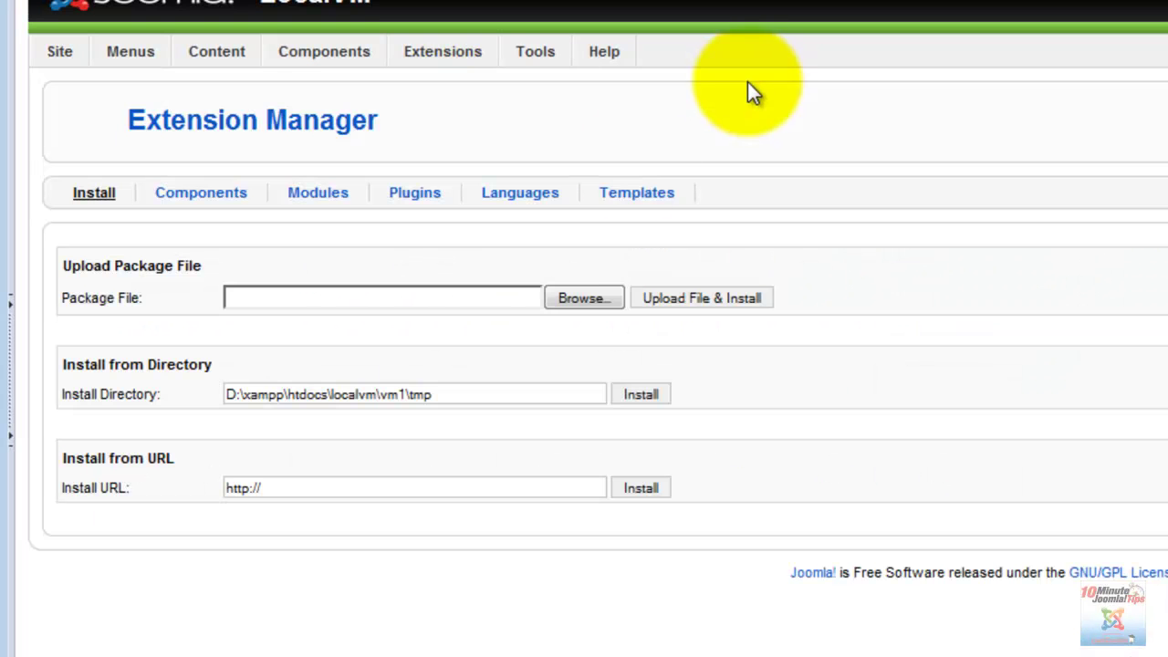
{"action": "left_click", "coordinate": [588, 298]}
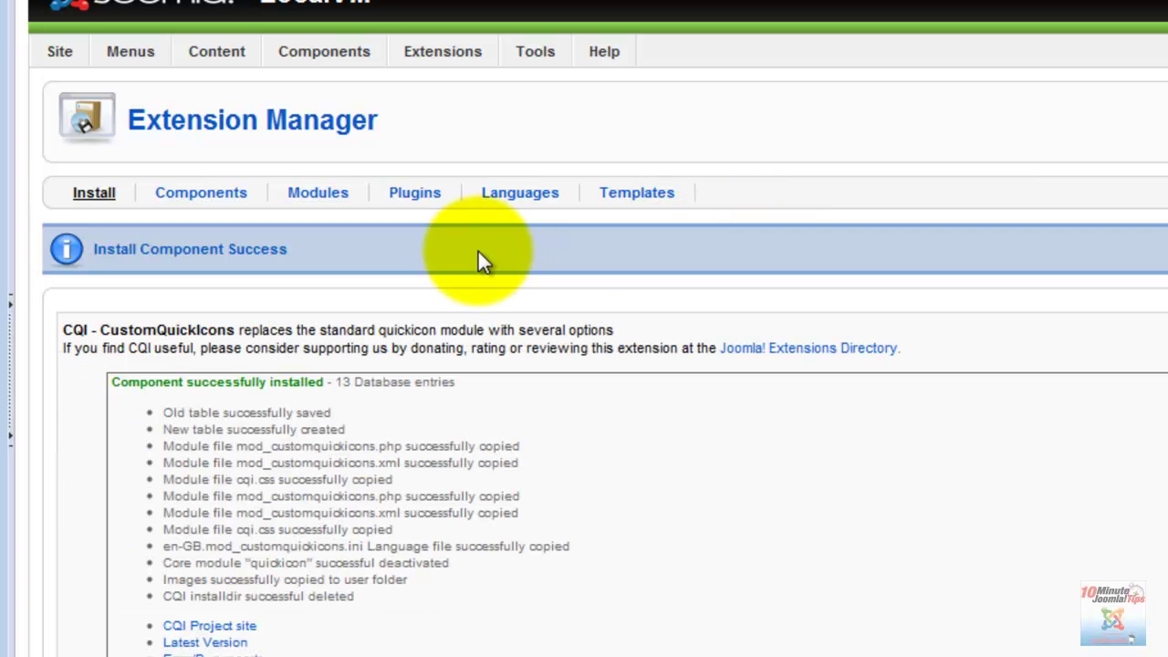
{"action": "left_click", "coordinate": [346, 52]}
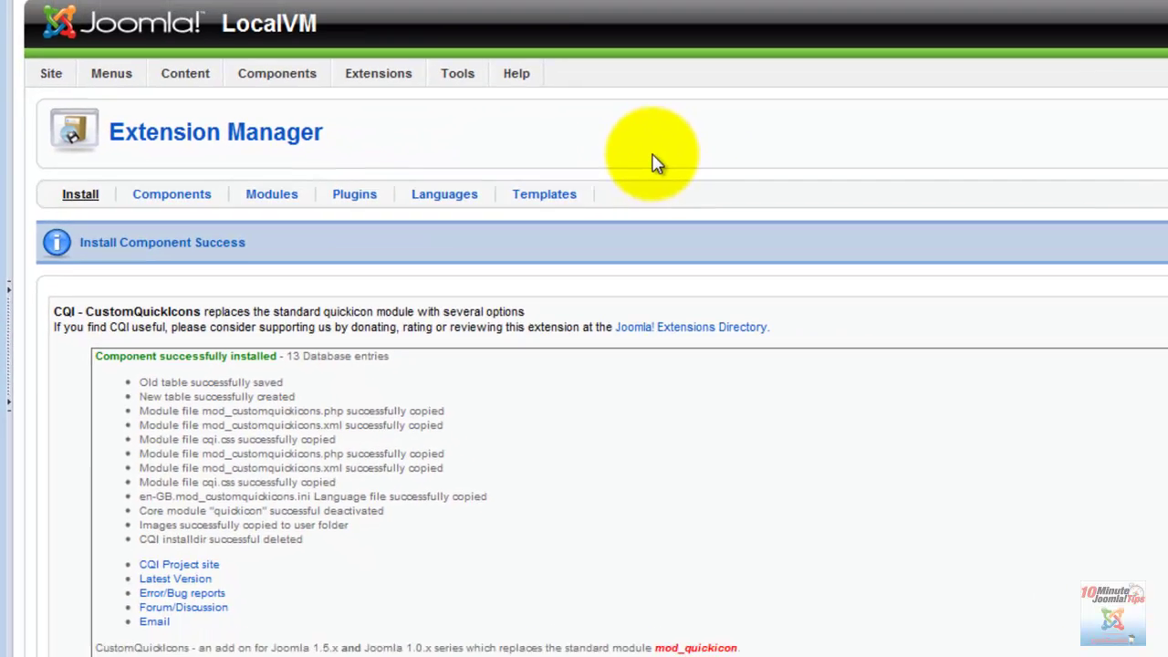
{"action": "key", "text": "F5"}
Duplicate the admin tab and show Site > Control Panel in the new tab.
{"action": "left_click", "coordinate": [485, 154]}
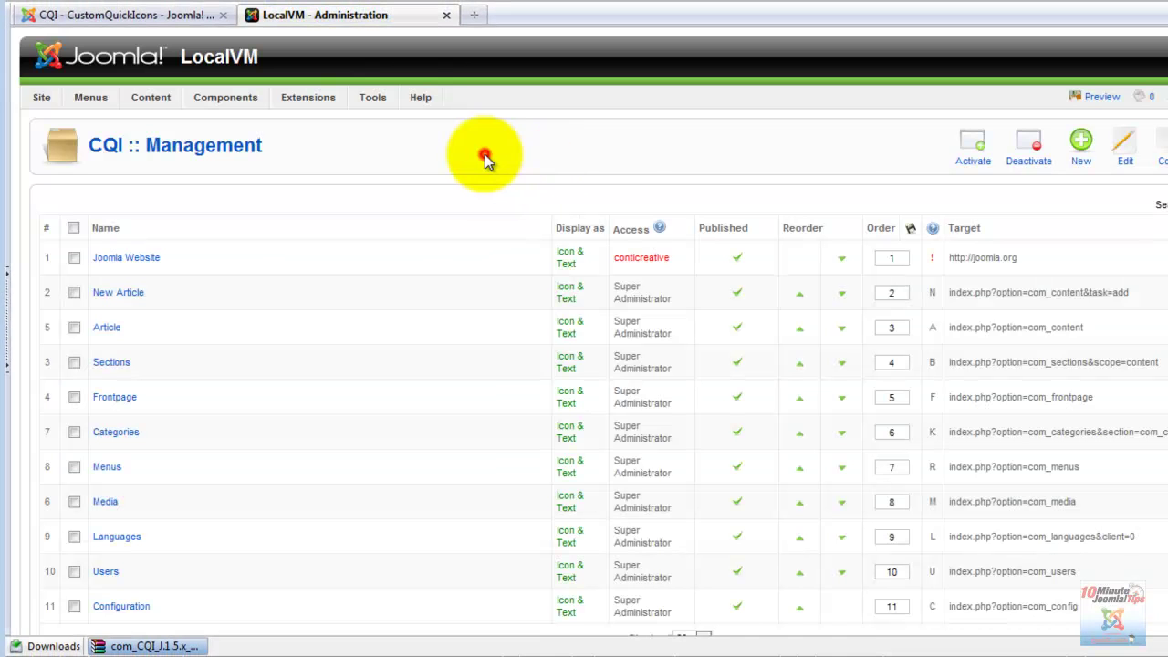
{"action": "scroll", "coordinate": [485, 154], "scroll_direction": "down", "scroll_amount": 2}
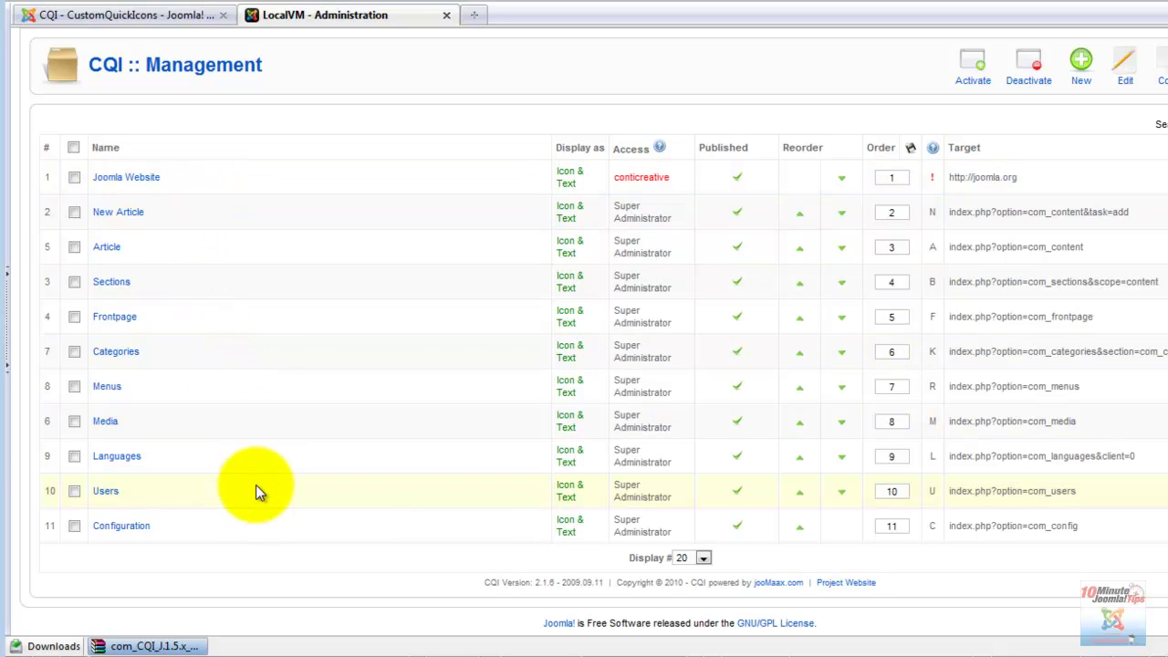
{"action": "right_click", "coordinate": [389, 18]}
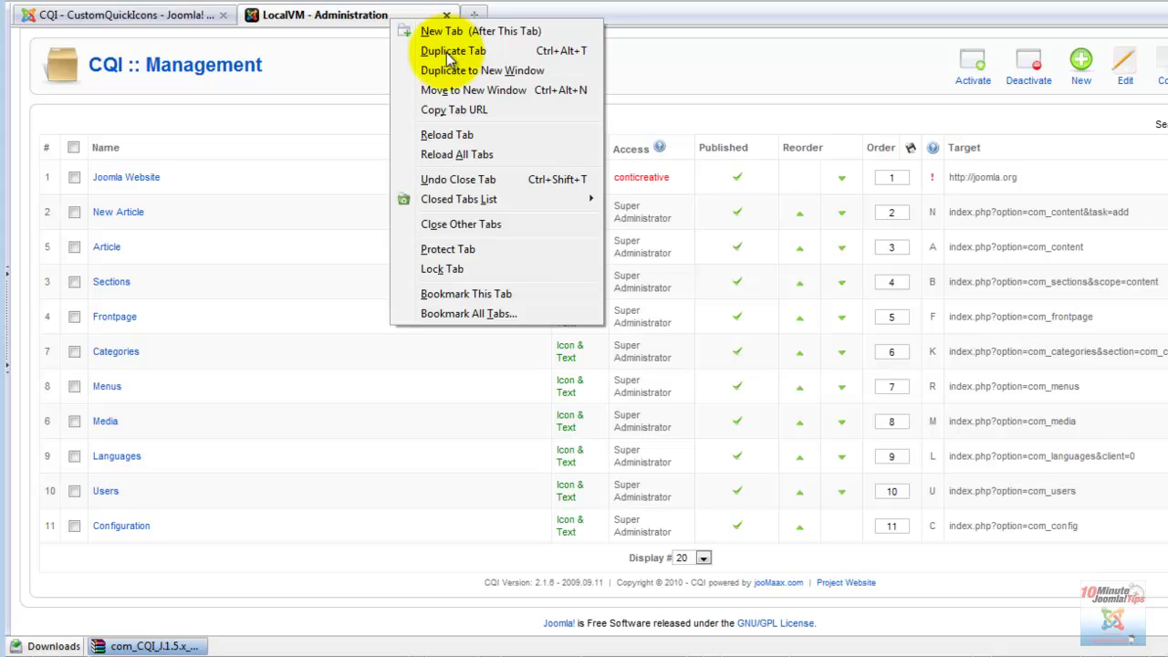
{"action": "key", "text": "Escape"}
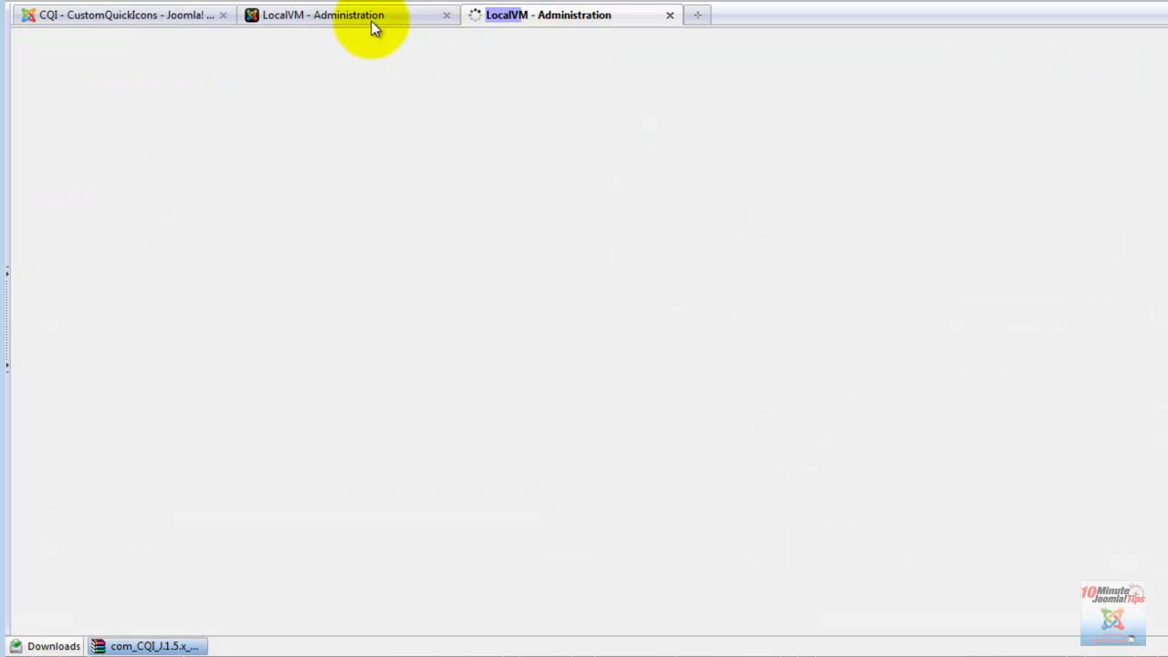
{"action": "mouse_move", "coordinate": [30, 102]}
{"action": "left_click", "coordinate": [63, 121]}
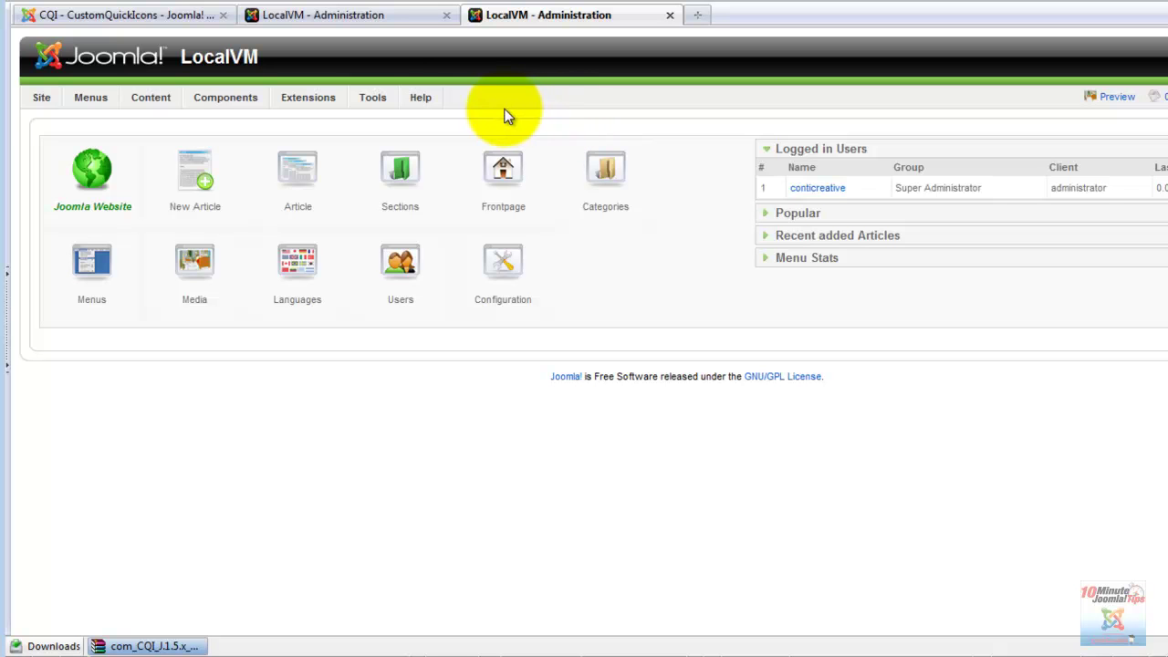
Create a new quick icon whose Target is index.php?option=com_rereplacer, chosen from ReReplacer.
{"action": "left_click", "coordinate": [400, 15]}
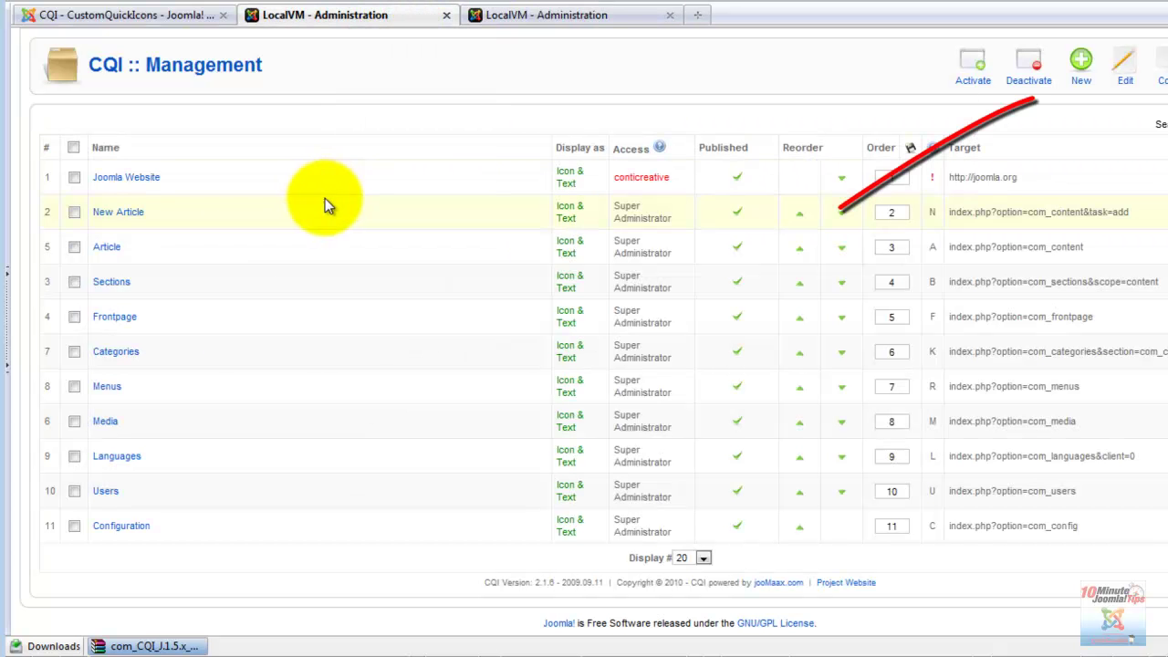
{"action": "left_click", "coordinate": [1079, 66]}
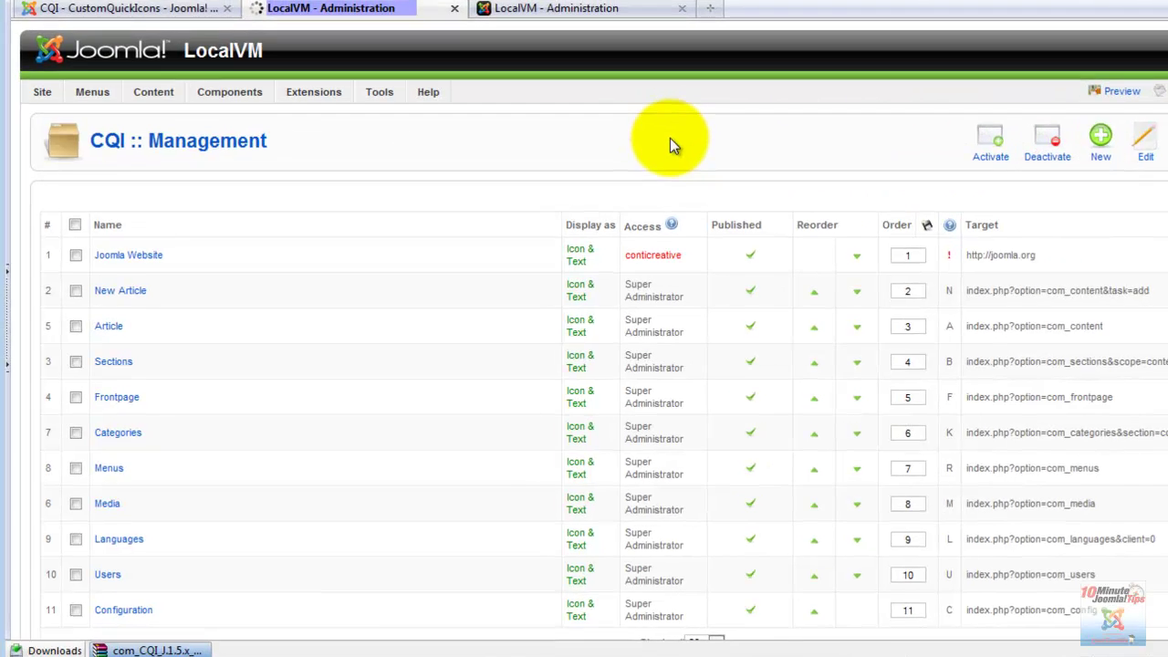
{"action": "left_click", "coordinate": [162, 155]}
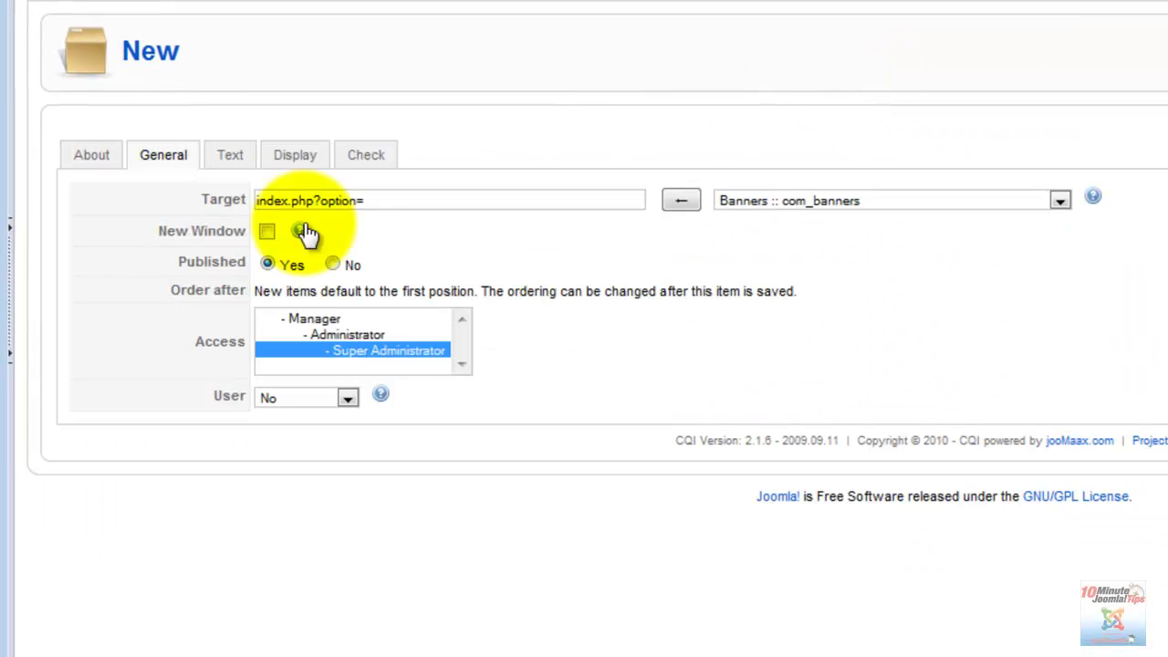
{"action": "left_click", "coordinate": [1059, 201]}
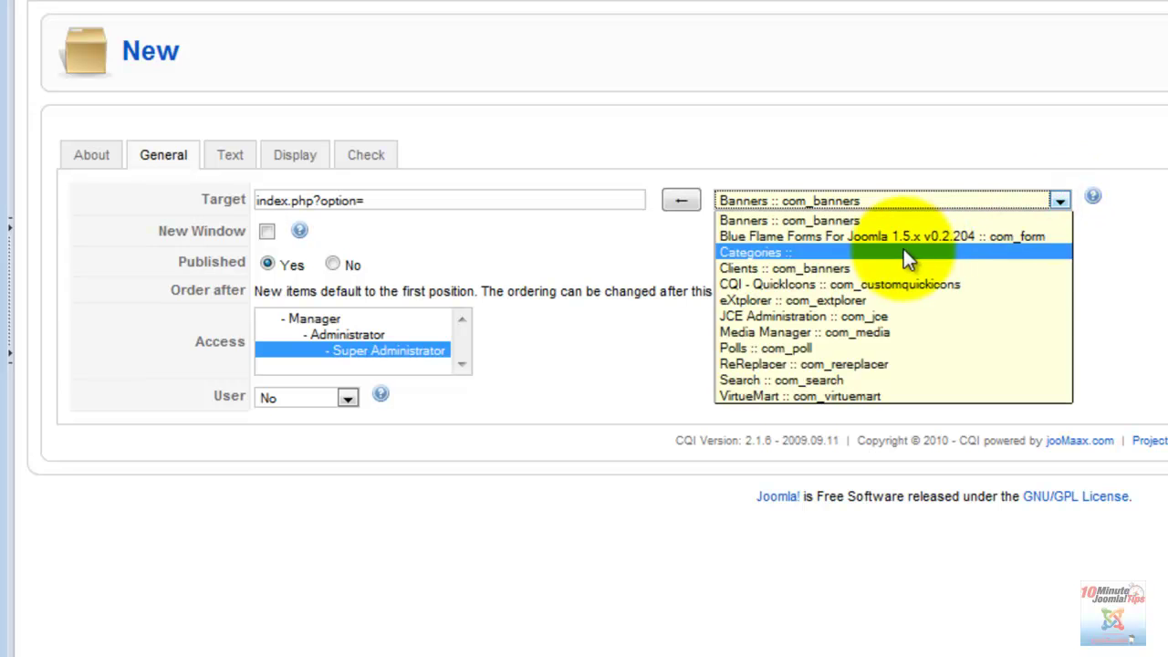
{"action": "left_click", "coordinate": [848, 363]}
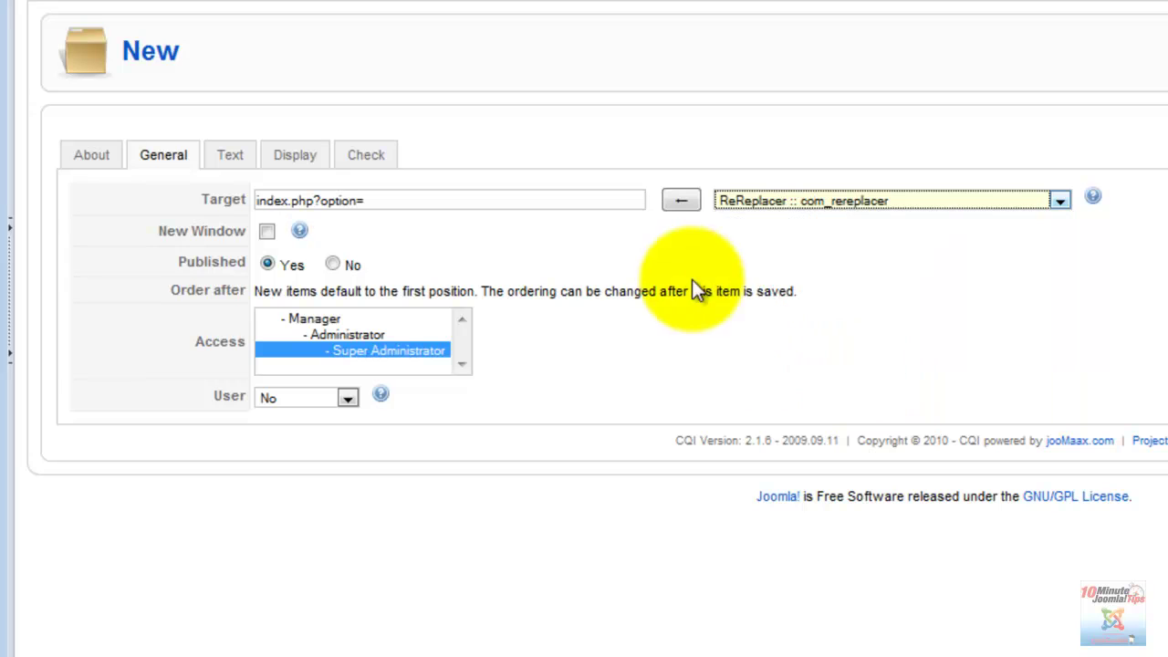
{"action": "left_click", "coordinate": [686, 202]}
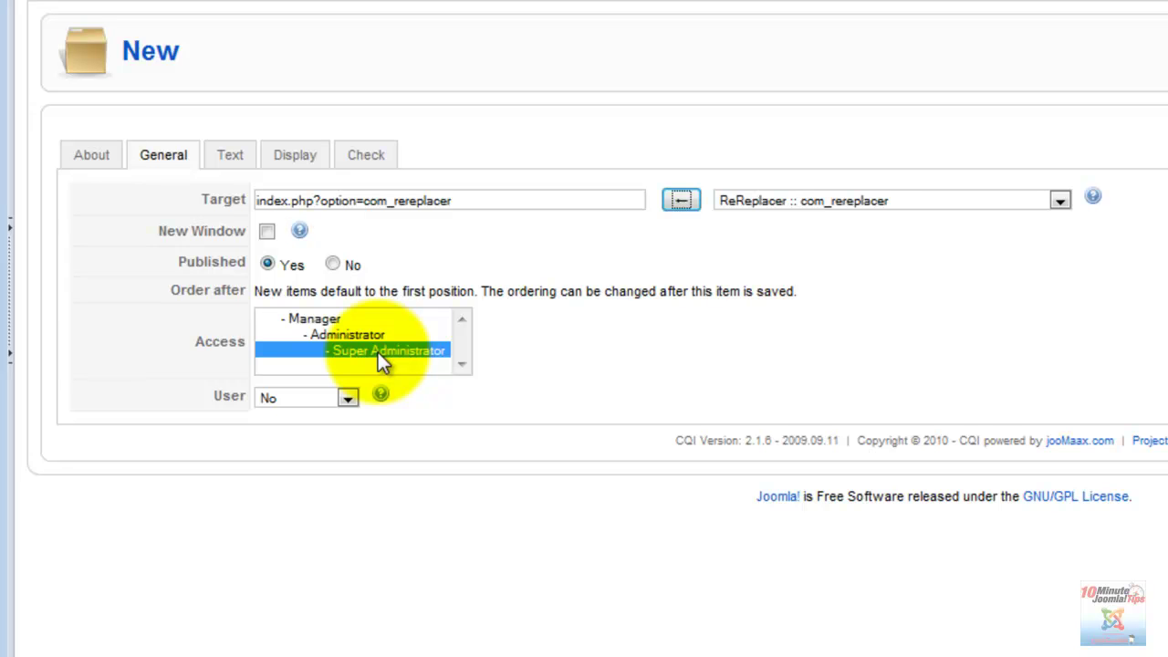
Keep the icon's access at Super Administrator and leave user restriction at No.
{"action": "left_click", "coordinate": [347, 334]}
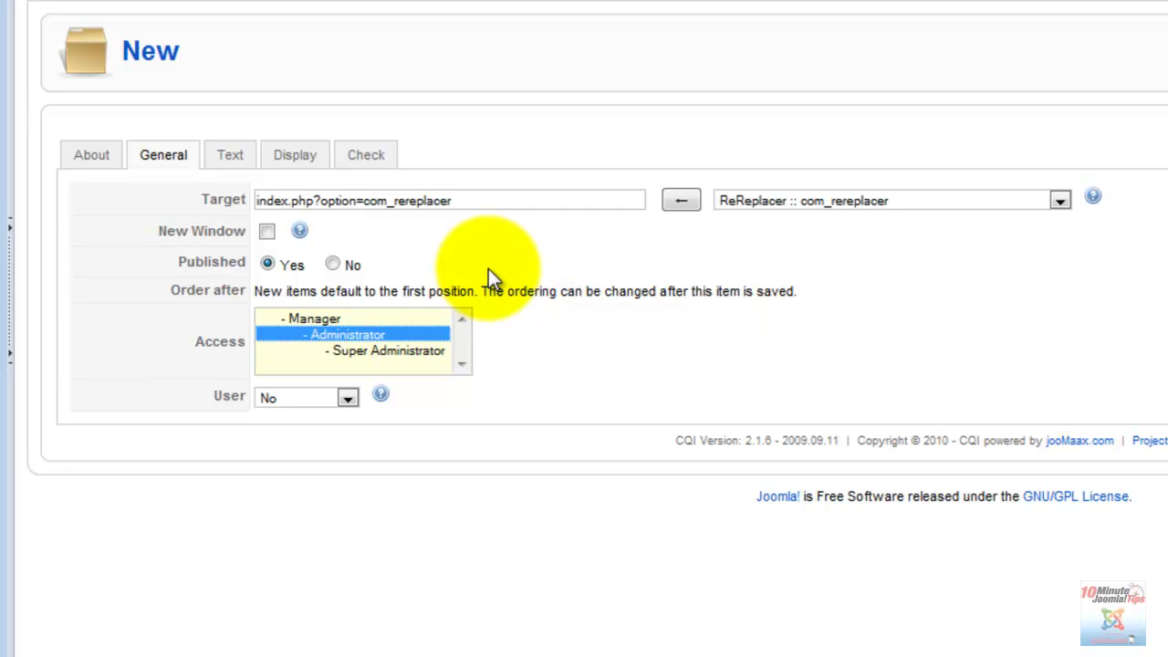
{"action": "left_click", "coordinate": [397, 350]}
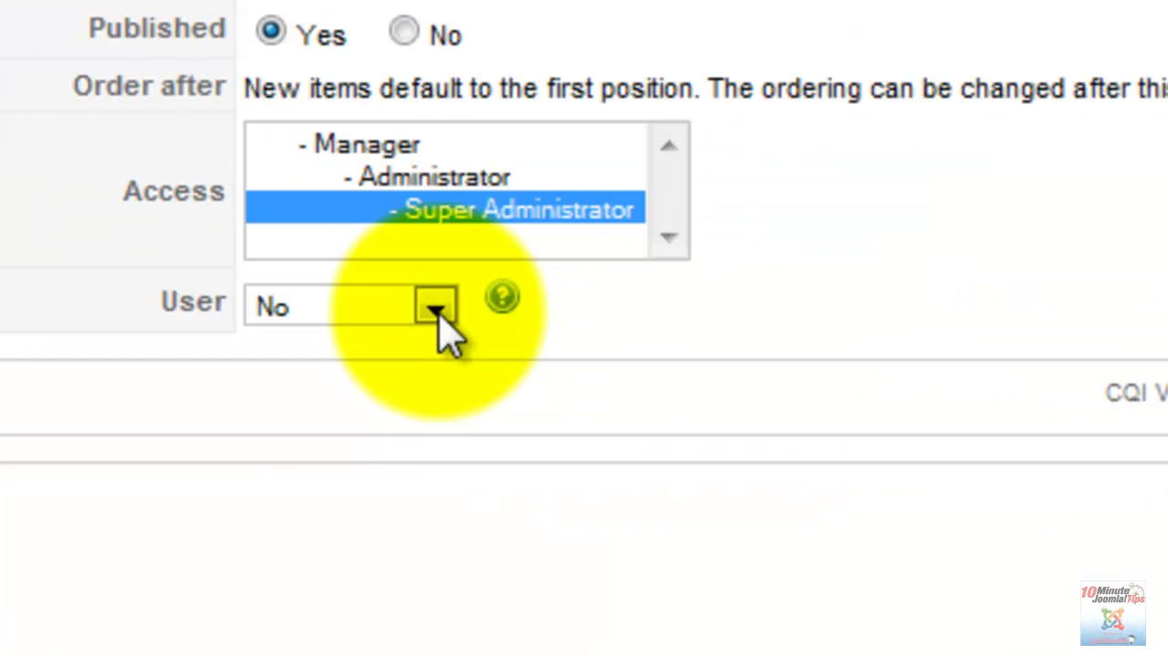
{"action": "left_click", "coordinate": [437, 313]}
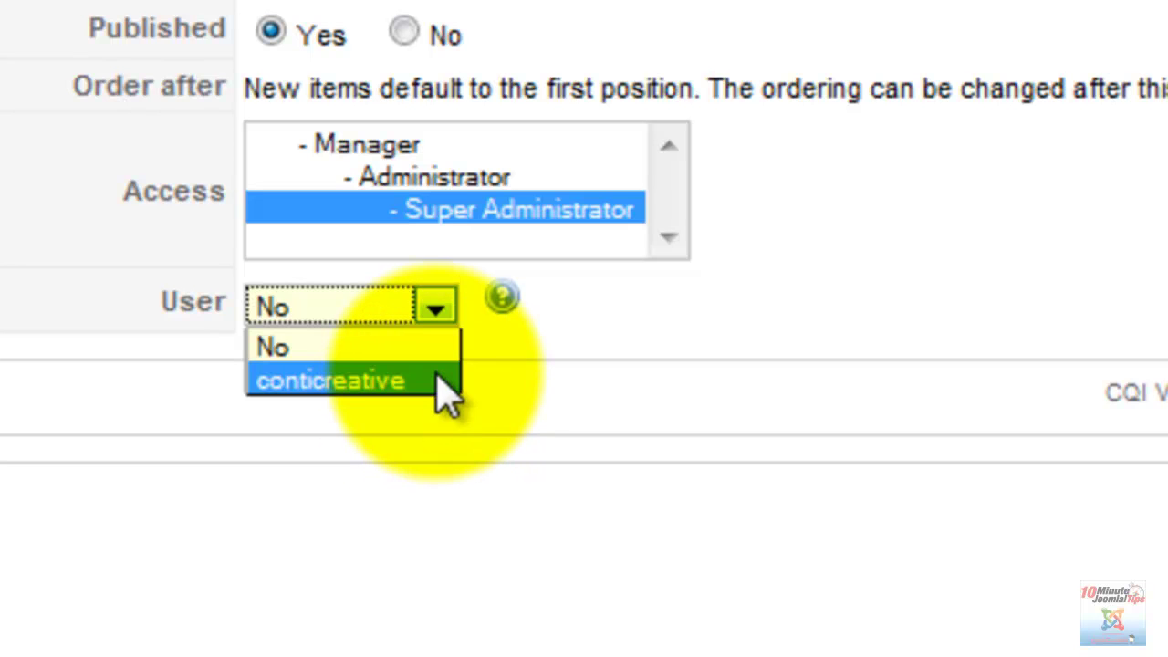
{"action": "left_click", "coordinate": [693, 333]}
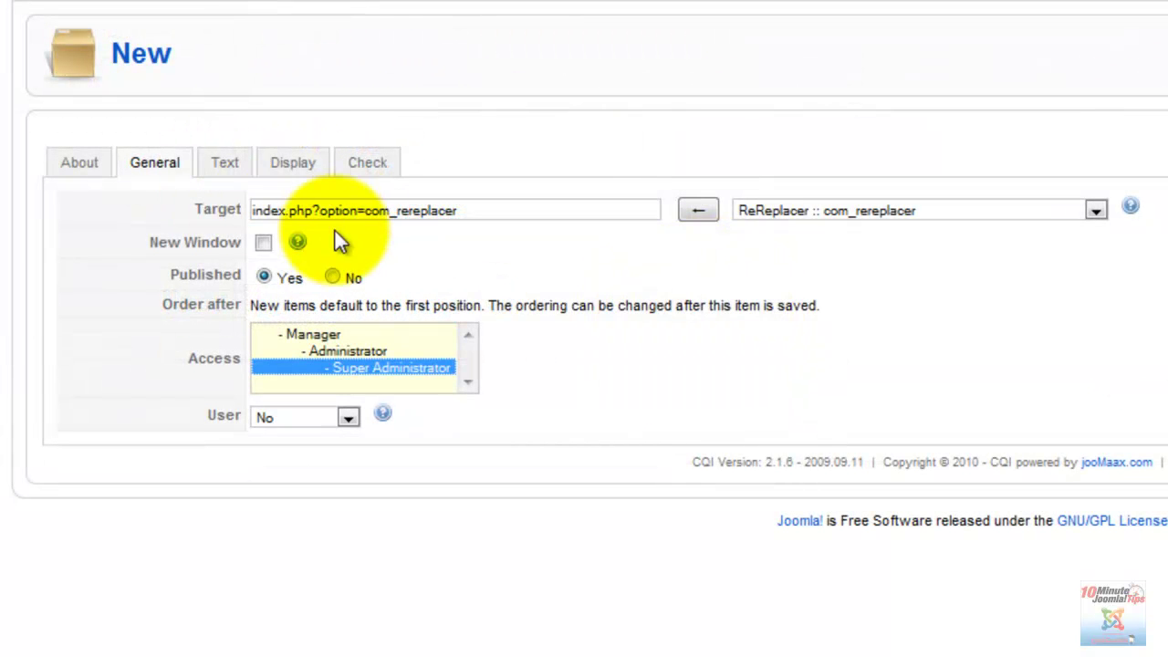
Give the quick icon the label text 'Icon' in bold, then go to its display settings.
{"action": "left_click", "coordinate": [224, 162]}
{"action": "left_click", "coordinate": [282, 241]}
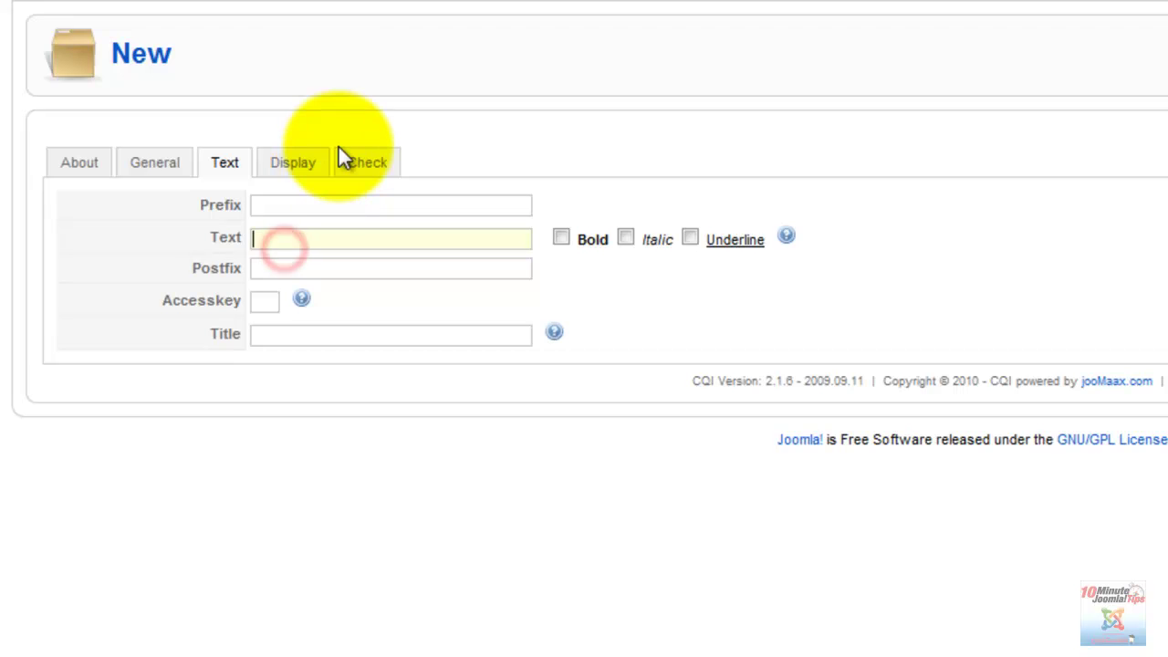
{"action": "type", "text": "Icon"}
{"action": "left_click", "coordinate": [321, 205]}
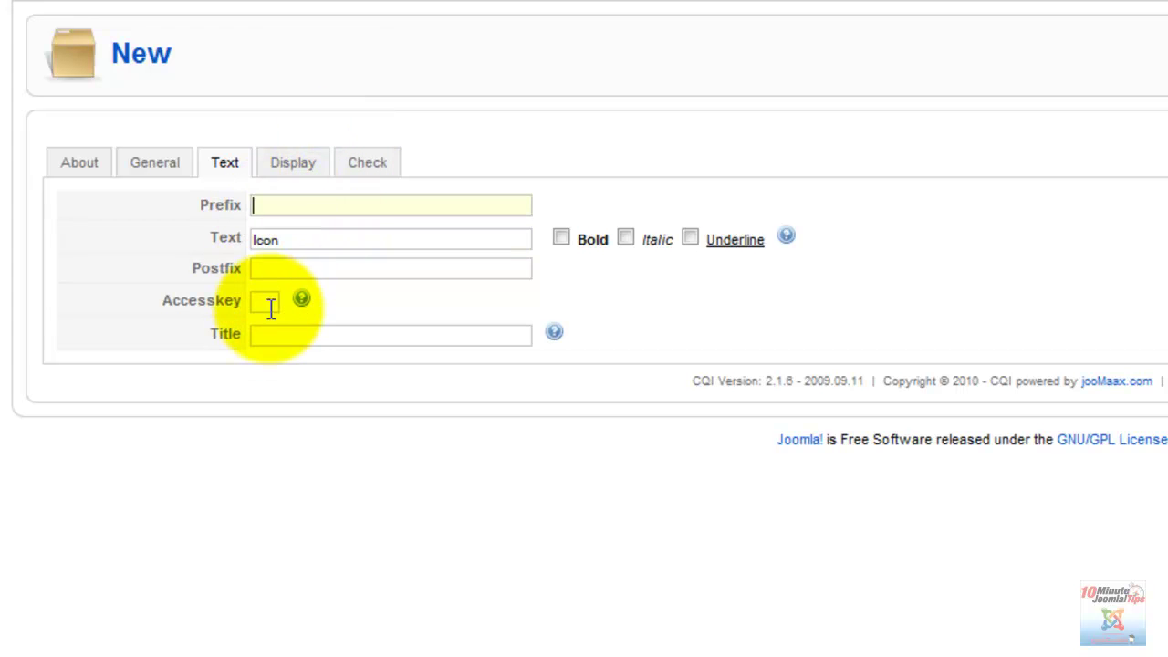
{"action": "left_click", "coordinate": [308, 339]}
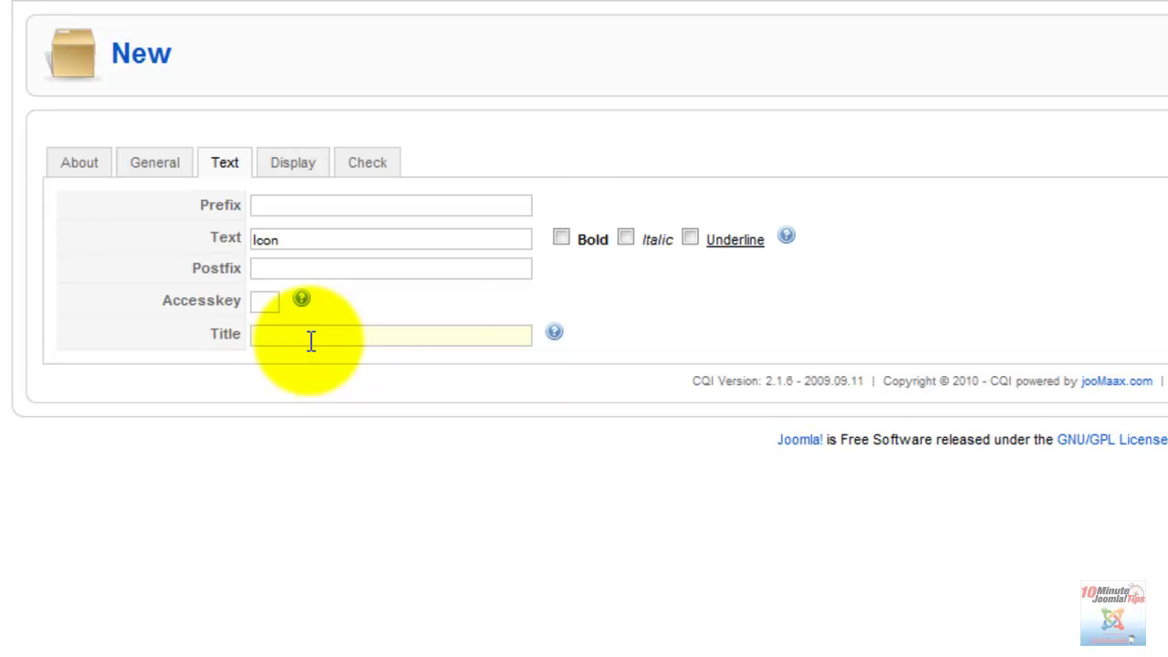
{"action": "left_click", "coordinate": [560, 238]}
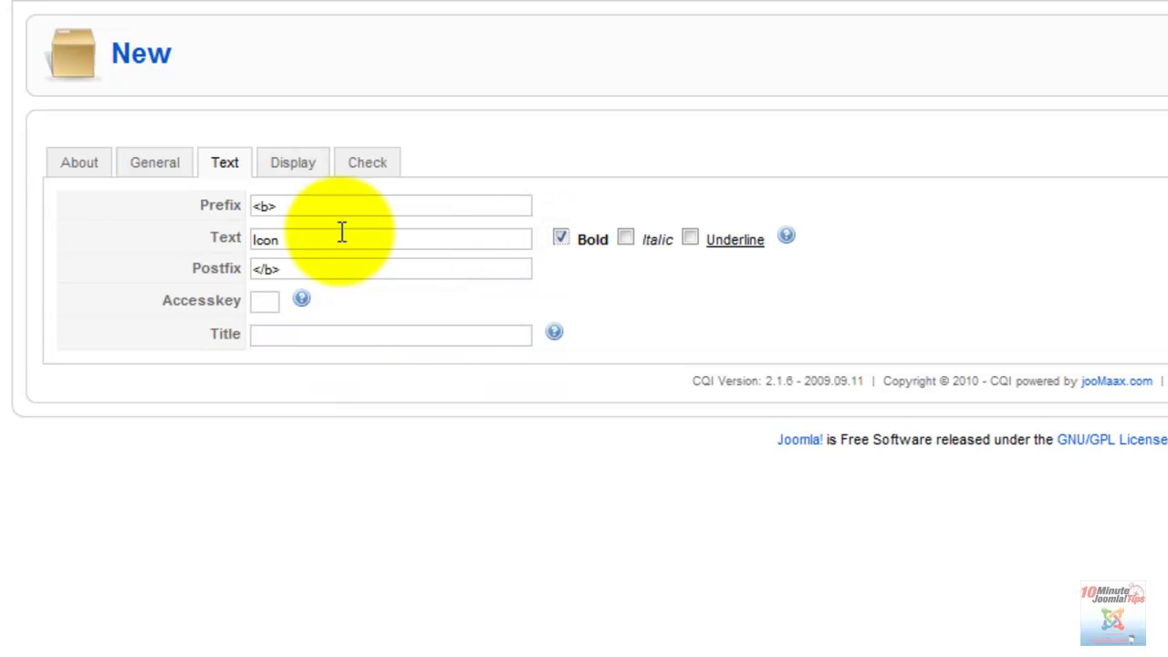
{"action": "left_click", "coordinate": [288, 208]}
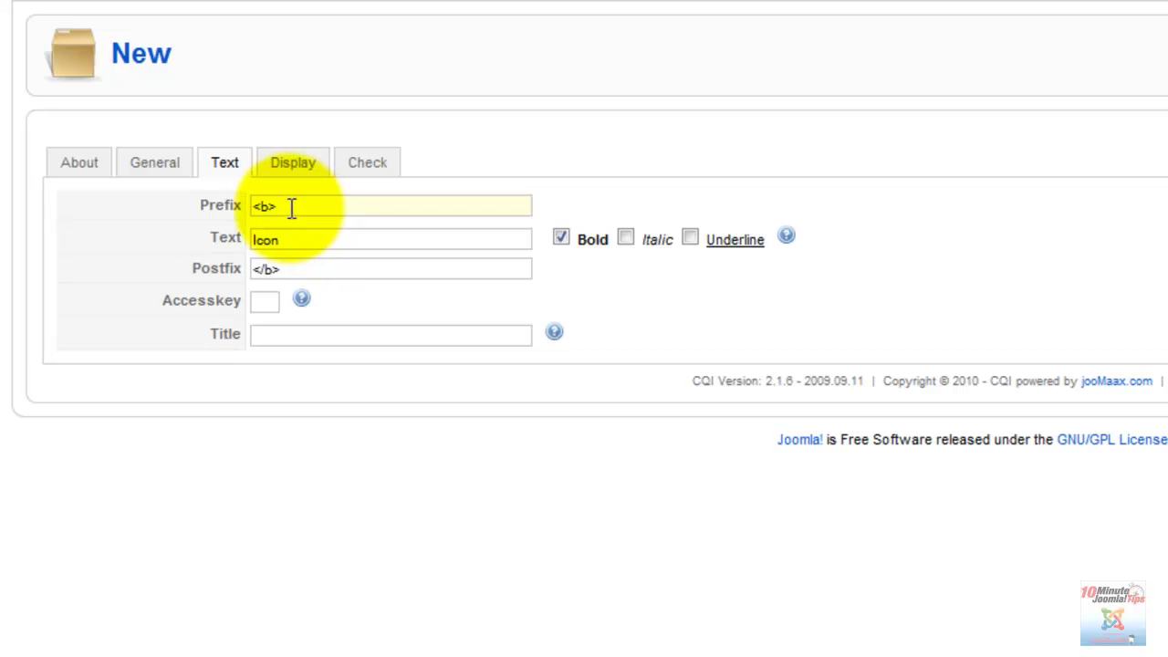
{"action": "left_click", "coordinate": [297, 169]}
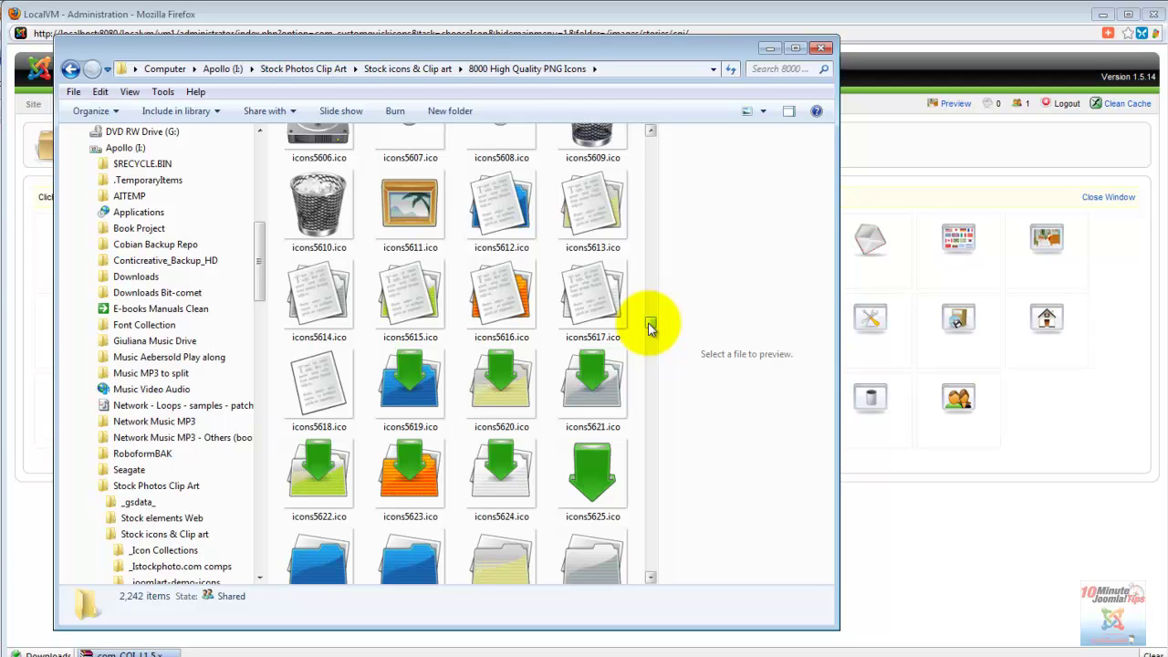
Scroll the 8000 High Quality PNG Icons thumbnails, then close the Explorer window.
{"action": "left_click_drag", "start_coordinate": [649, 326], "coordinate": [651, 300]}
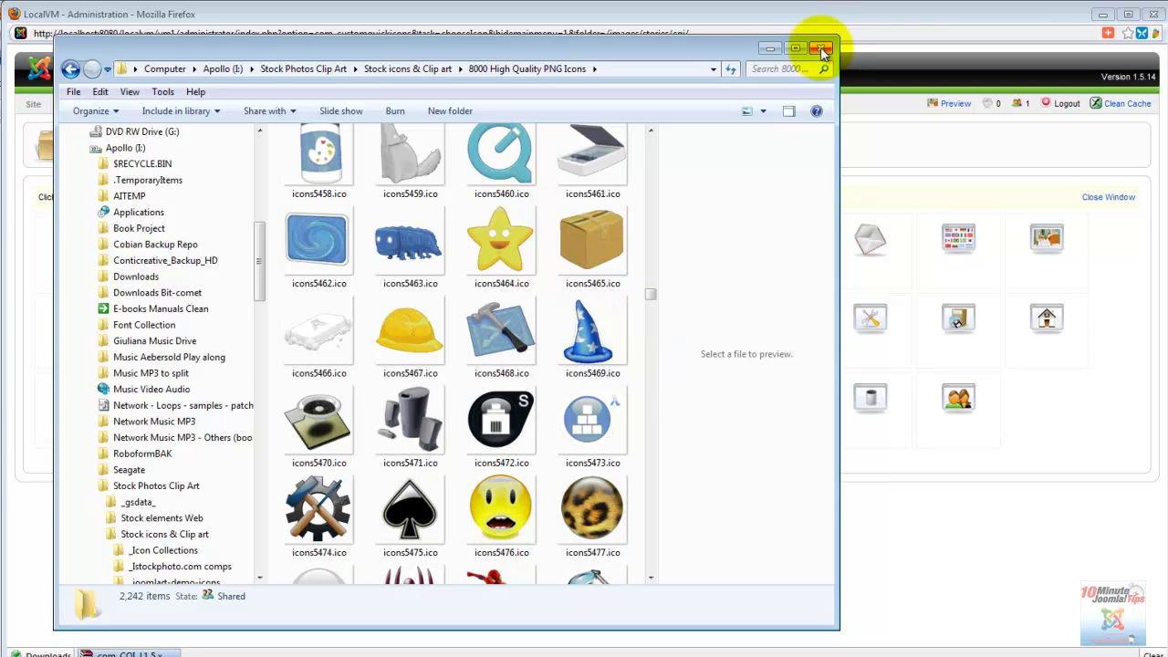
{"action": "left_click", "coordinate": [822, 49]}
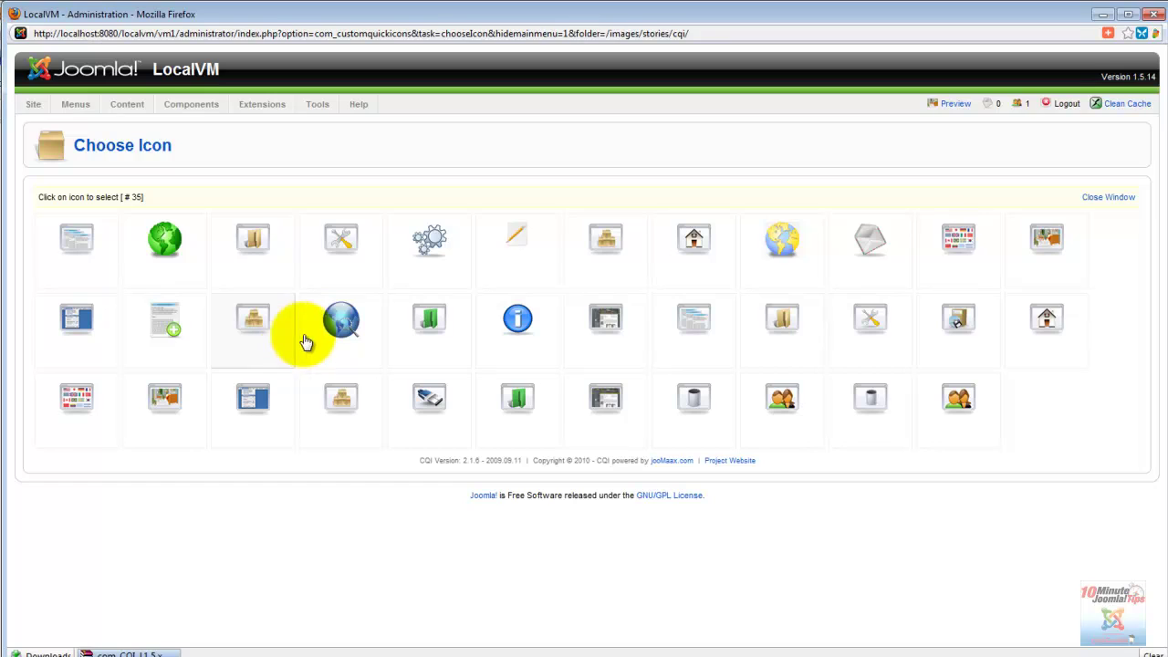
Use the searchtext.png globe as the quick icon's image and return to General settings.
{"action": "left_click", "coordinate": [341, 319]}
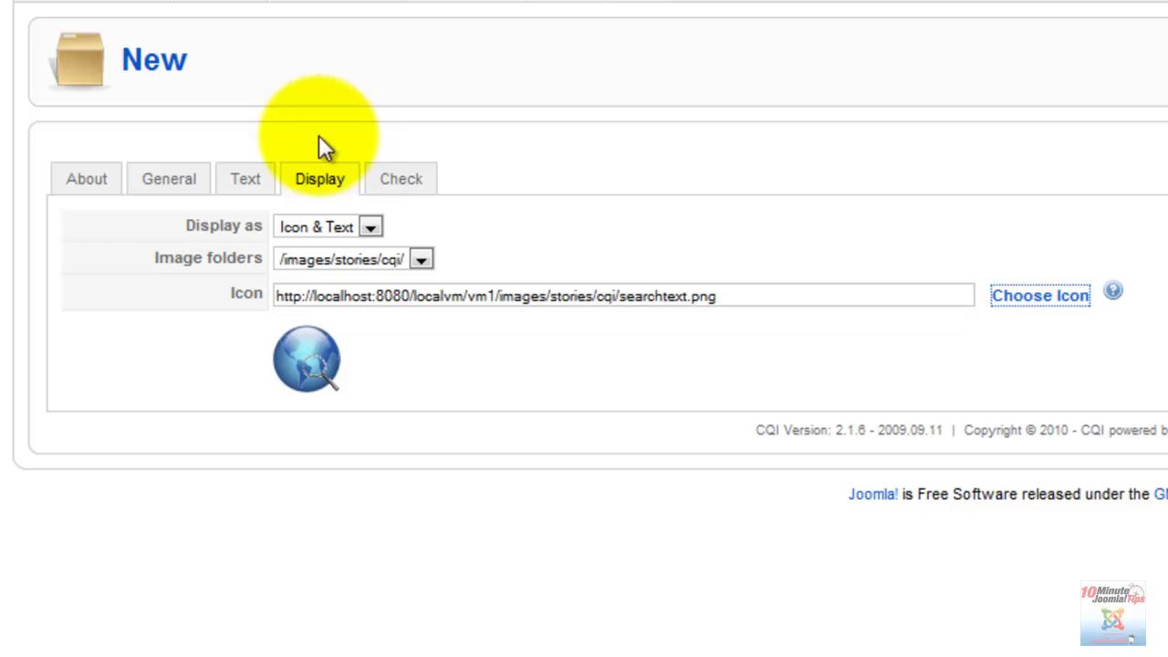
{"action": "left_click", "coordinate": [169, 179]}
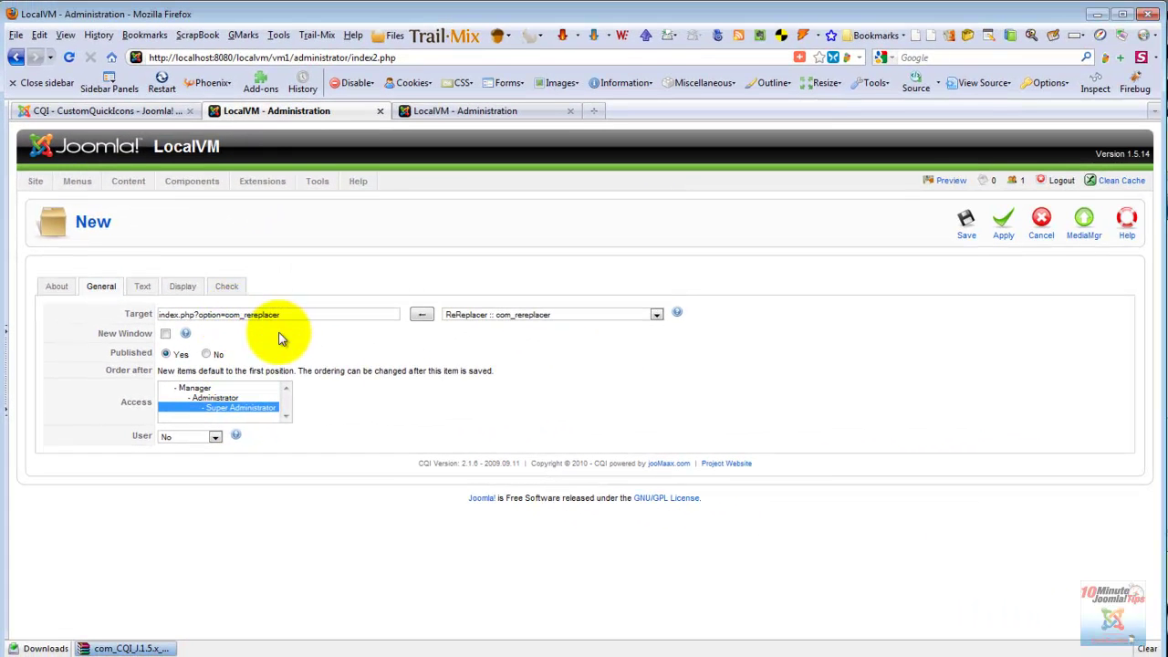
Save the Icon quick icon, reload the control panel, and follow it to ReReplacer Items.
{"action": "left_click", "coordinate": [1016, 211]}
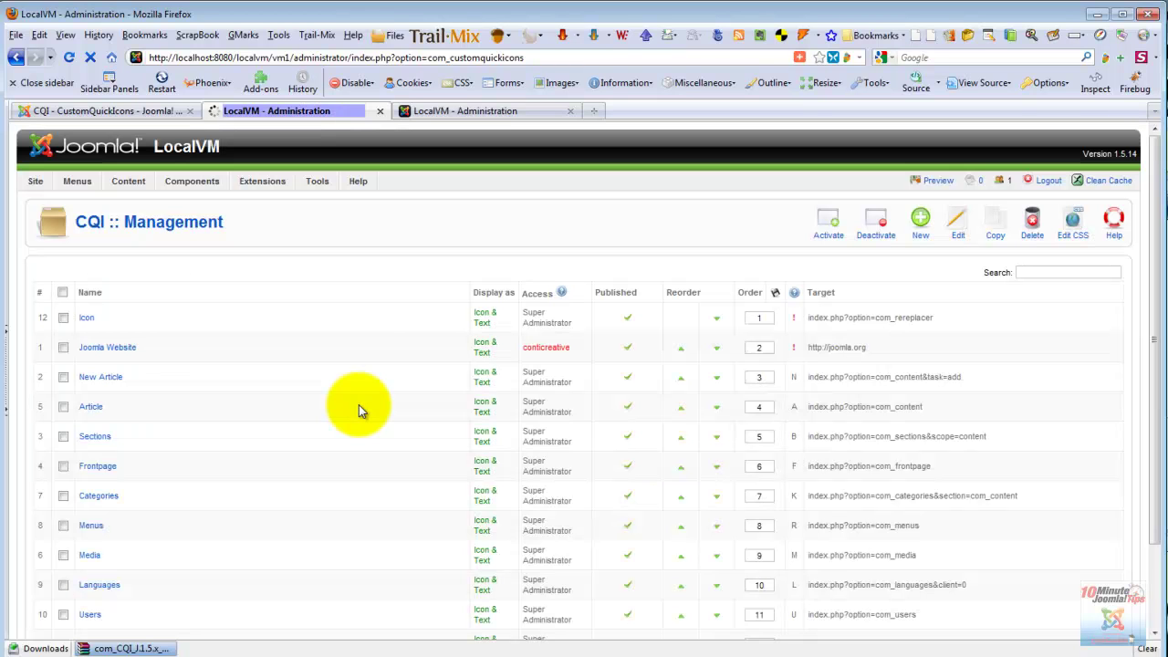
{"action": "left_click", "coordinate": [484, 111]}
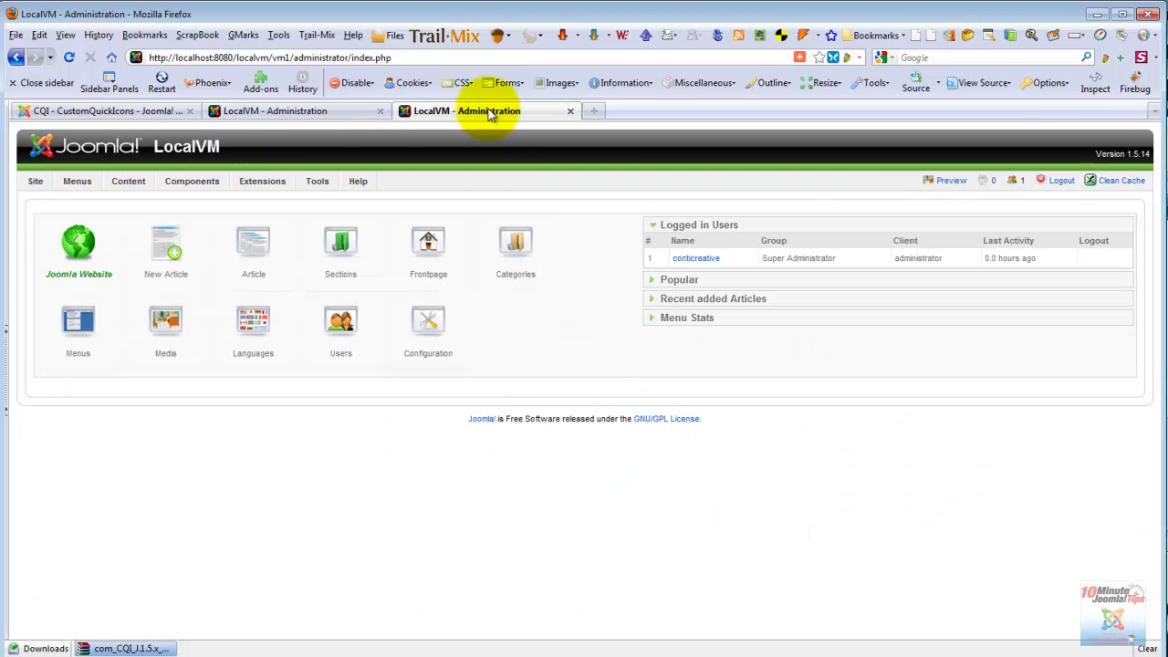
{"action": "left_click", "coordinate": [70, 58]}
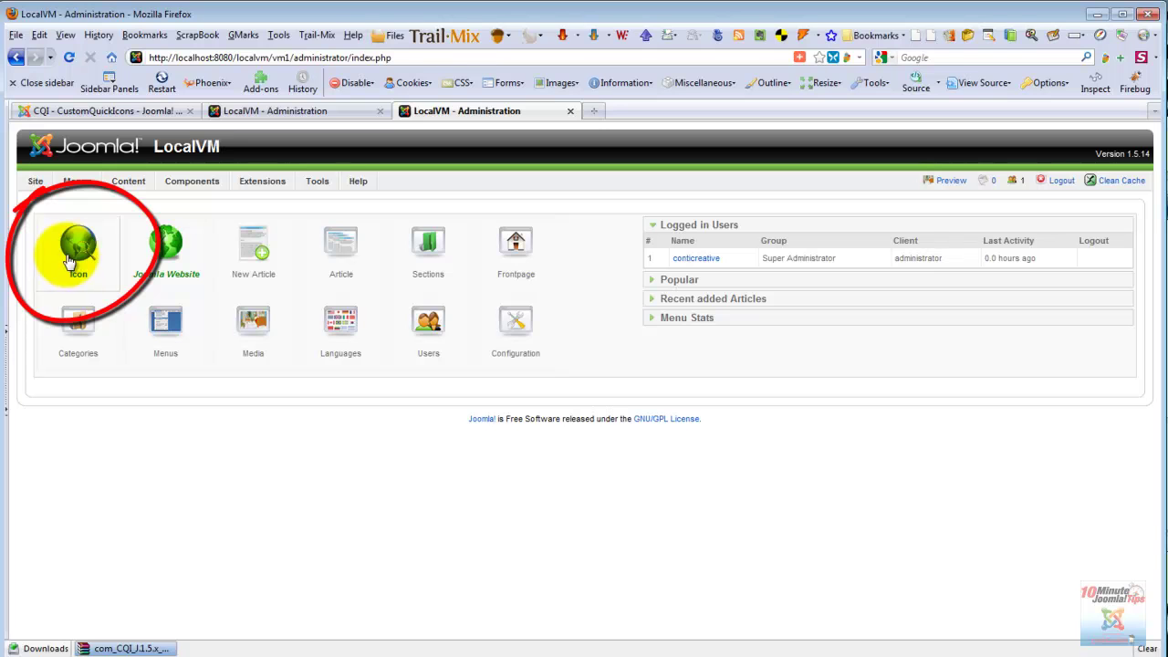
{"action": "left_click", "coordinate": [79, 258]}
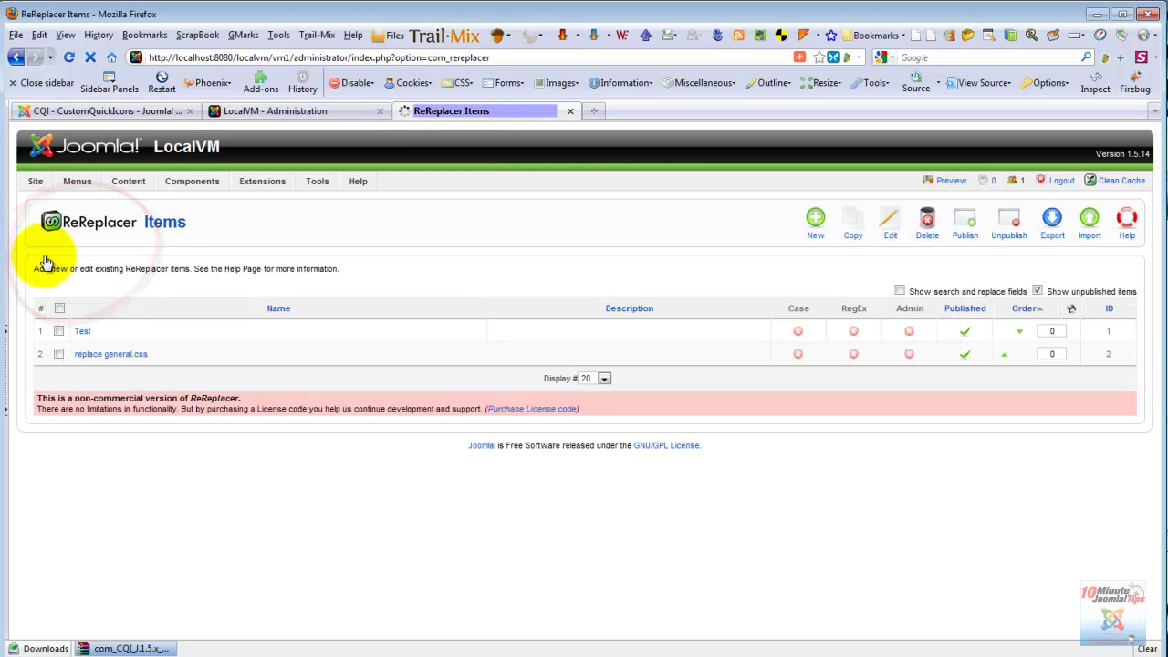
Return the ReReplacer tab to Site > Control Panel, showing the globe Icon first.
{"action": "left_click", "coordinate": [352, 110]}
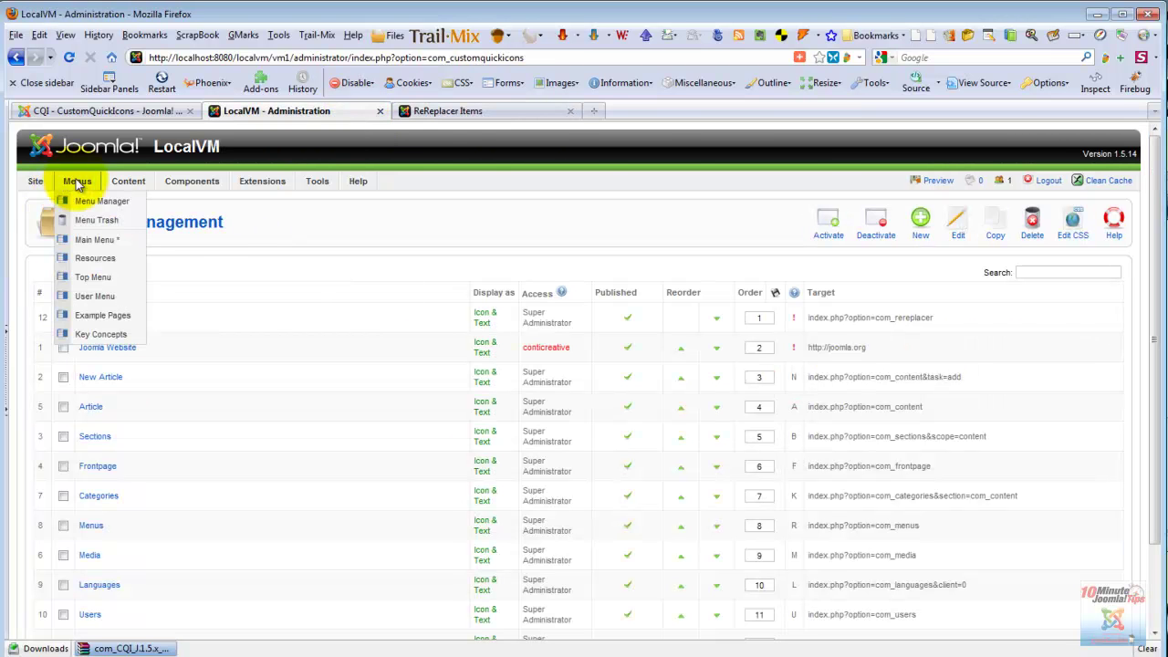
{"action": "left_click", "coordinate": [444, 111]}
{"action": "mouse_move", "coordinate": [111, 186]}
{"action": "mouse_move", "coordinate": [36, 187]}
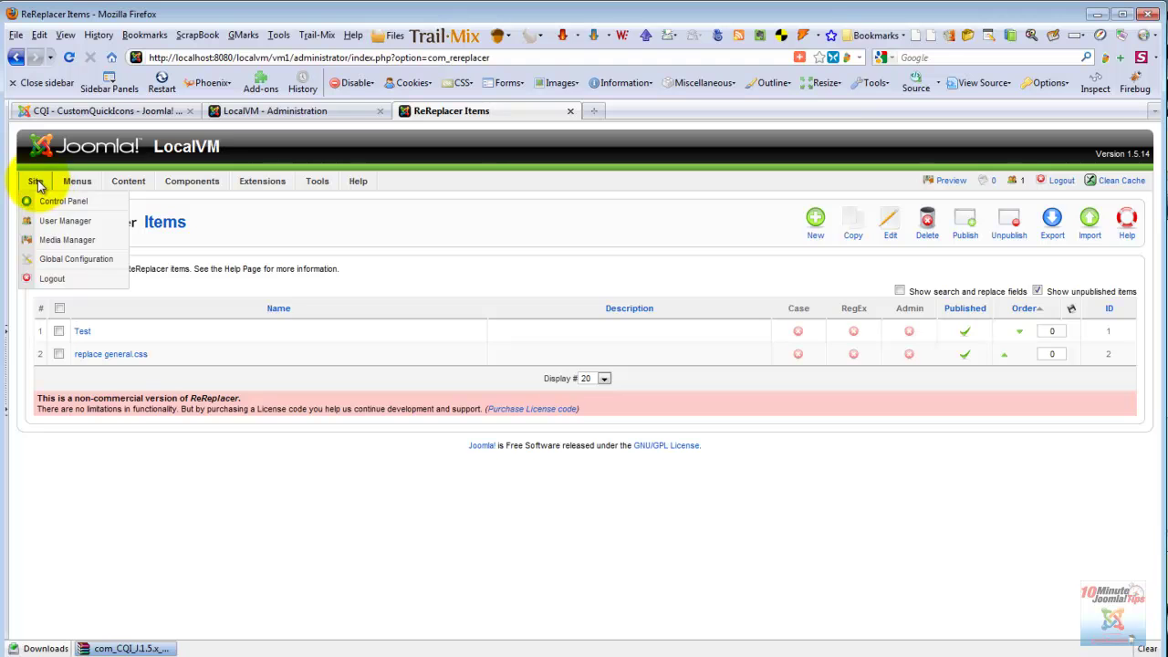
{"action": "left_click", "coordinate": [51, 203]}
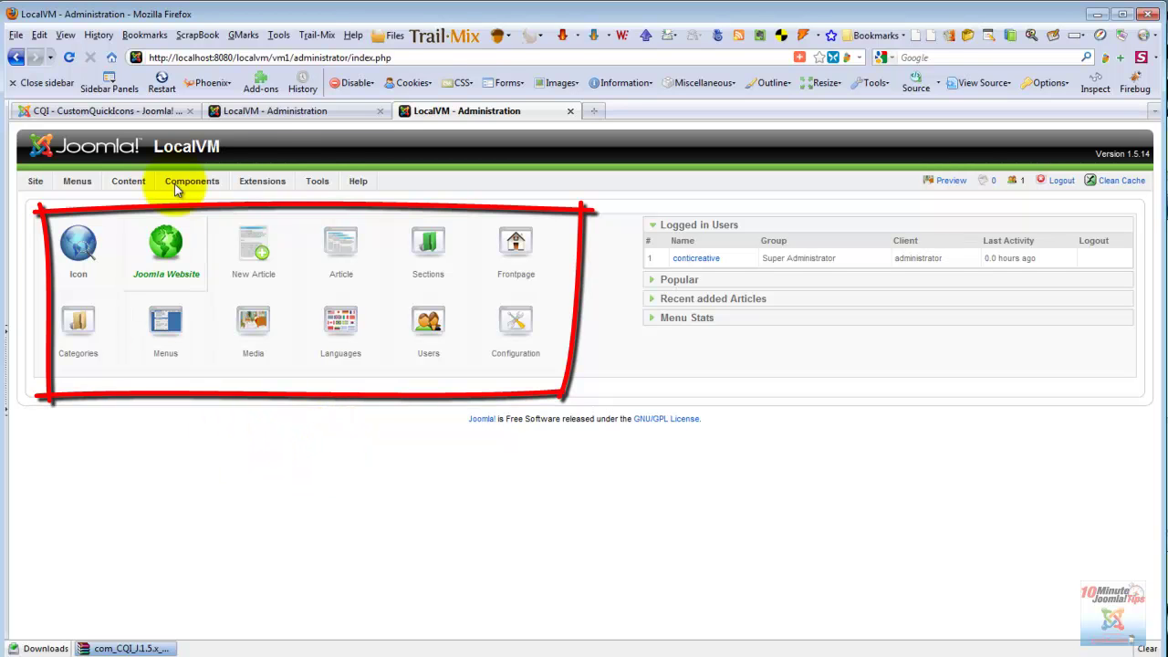
Unpublish the Frontpage quick icon and reload the control panel without it.
{"action": "left_click", "coordinate": [279, 116]}
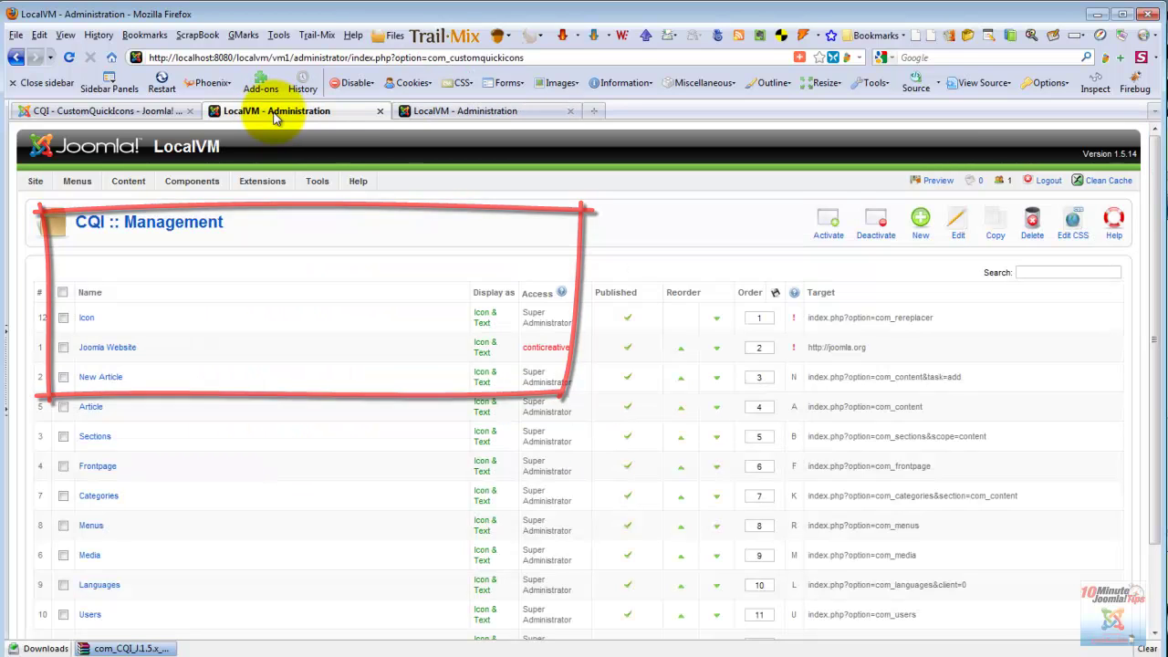
{"action": "left_click", "coordinate": [627, 467]}
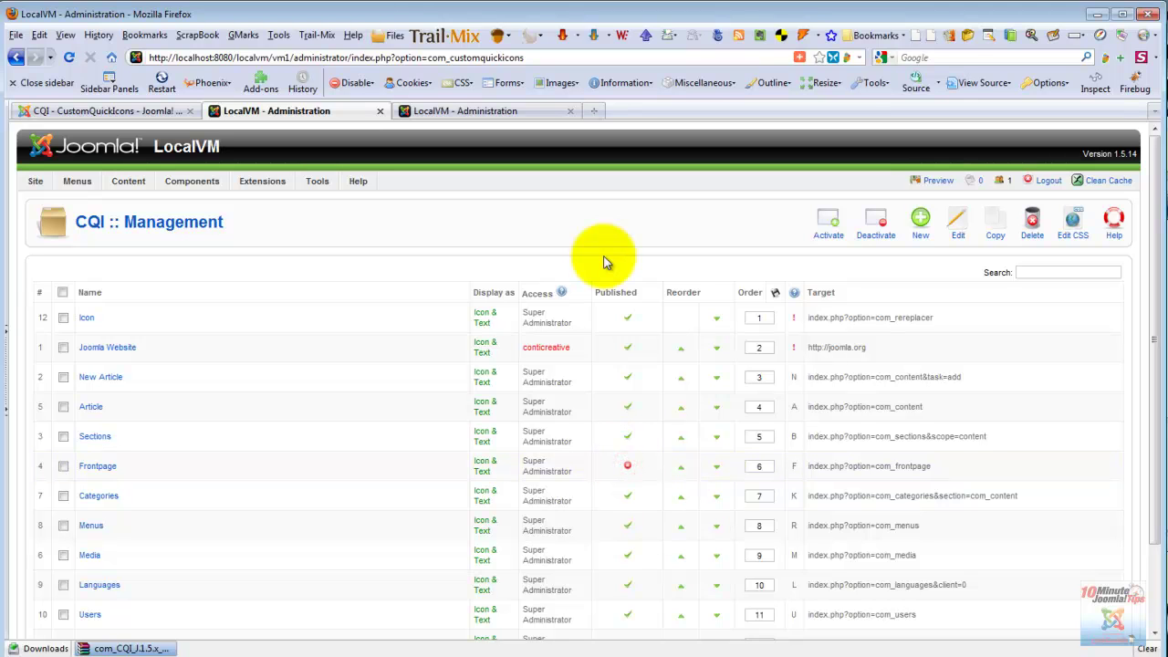
{"action": "left_click", "coordinate": [459, 118]}
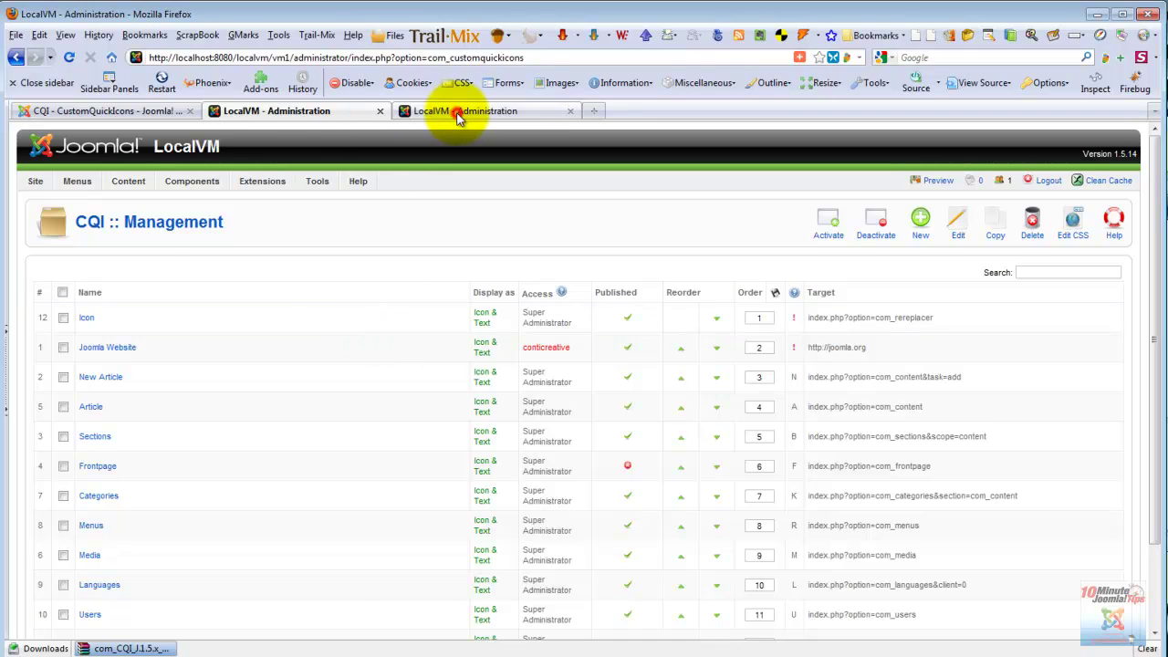
{"action": "left_click", "coordinate": [328, 345]}
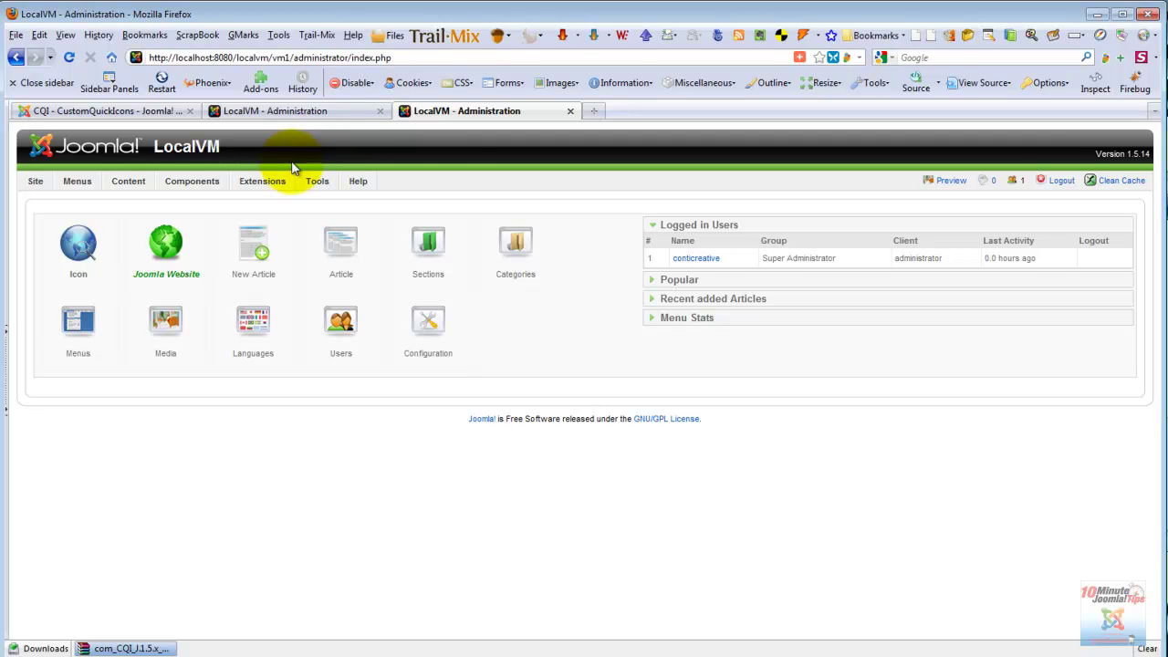
Start another new quick icon, then open Extensions > Module Manager in the control panel tab.
{"action": "left_click", "coordinate": [327, 112]}
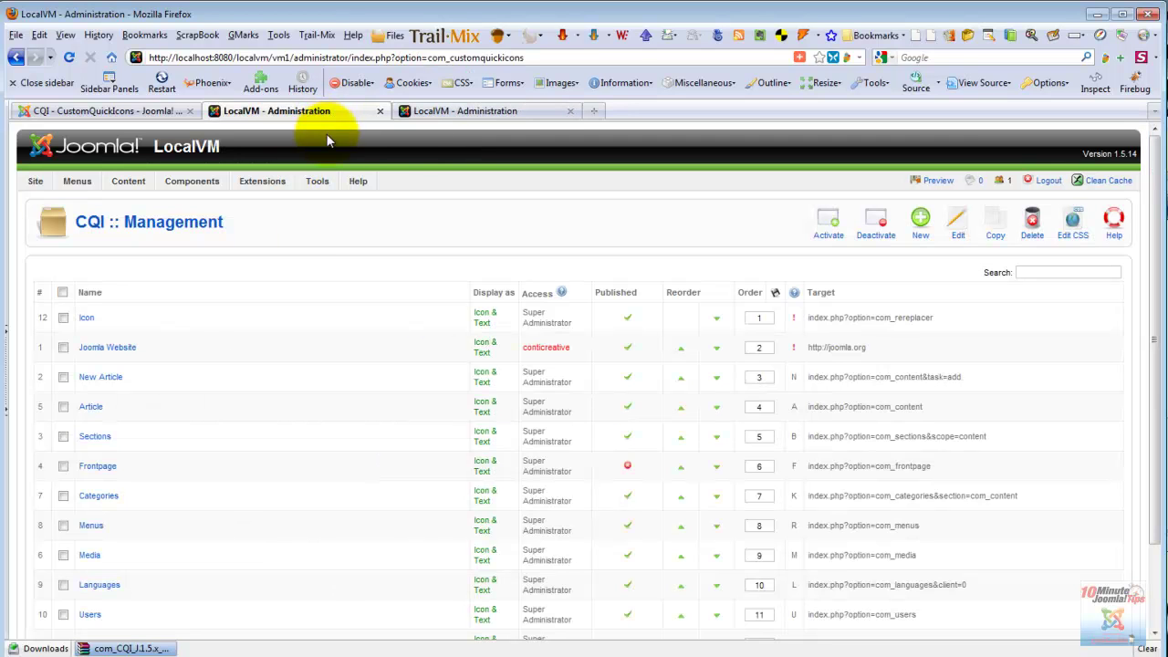
{"action": "left_click", "coordinate": [920, 221]}
{"action": "left_click", "coordinate": [450, 109]}
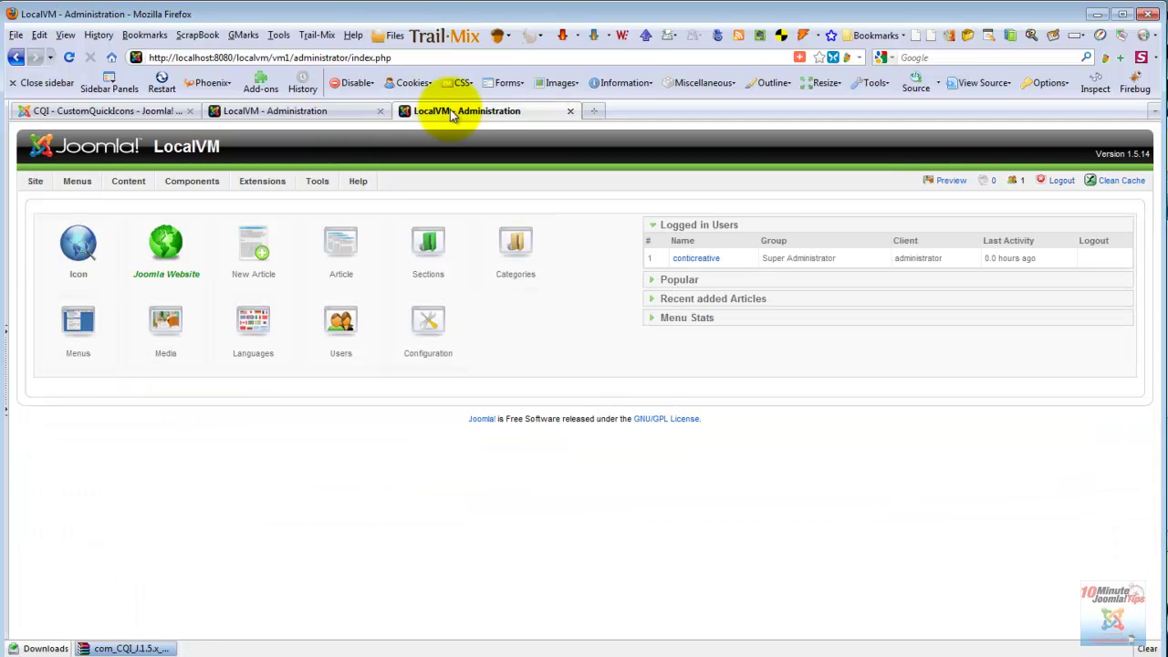
{"action": "mouse_move", "coordinate": [262, 183]}
{"action": "left_click", "coordinate": [273, 222]}
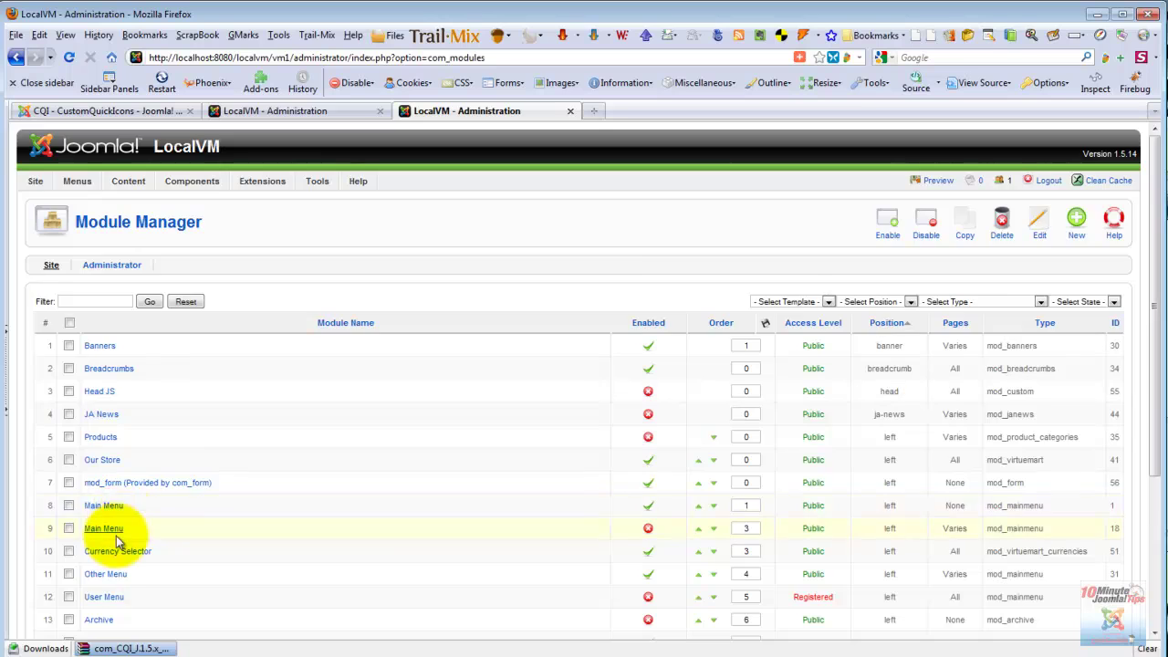
Open the Who's Online module and select its URL from index.php through cid[]=22.
{"action": "scroll", "coordinate": [108, 507], "scroll_direction": "down", "scroll_amount": 3}
{"action": "left_click", "coordinate": [124, 509]}
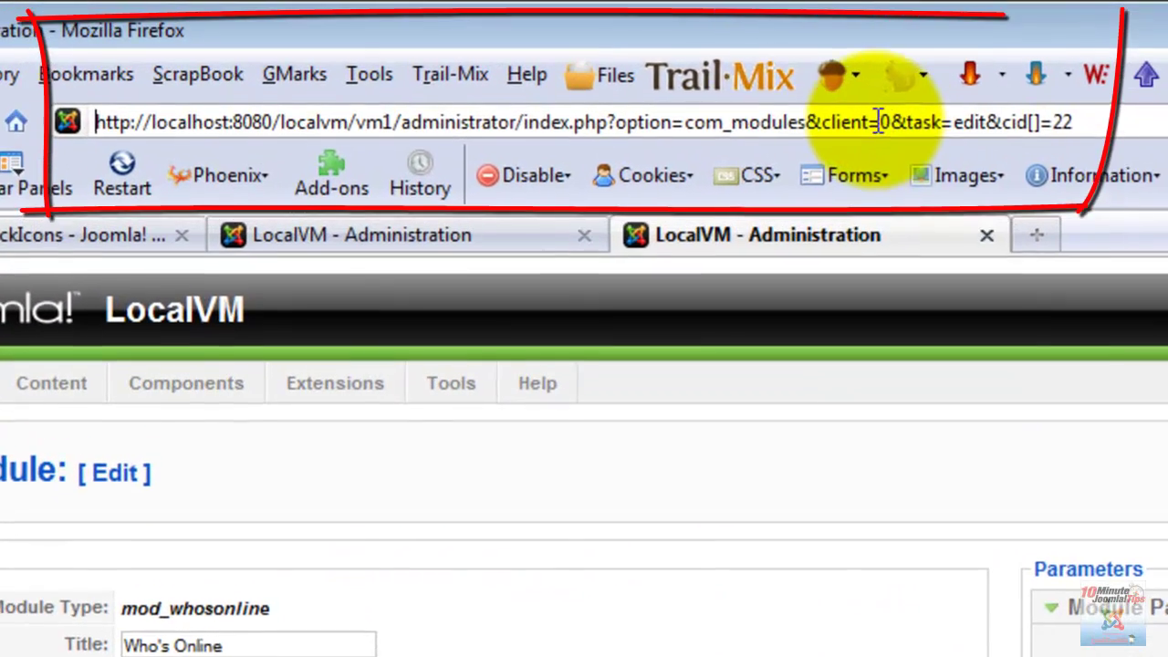
{"action": "left_click_drag", "start_coordinate": [701, 69], "coordinate": [385, 70]}
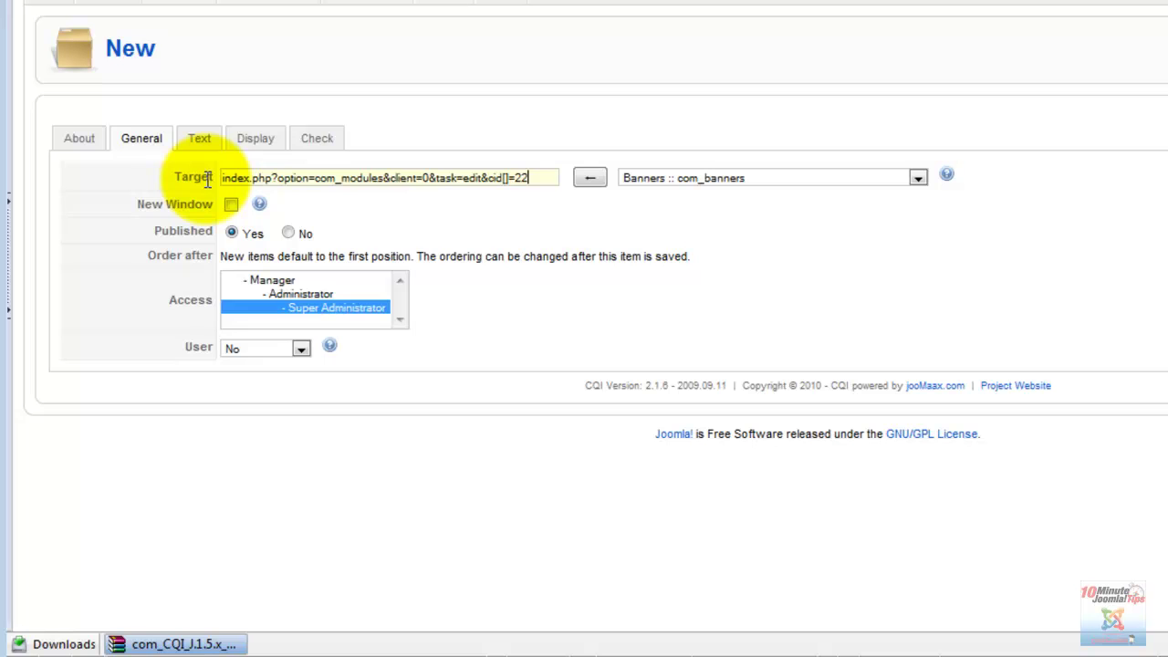
Label the new quick icon 'Menu', give it the systeminfo.png image, and save it.
{"action": "left_click", "coordinate": [199, 137]}
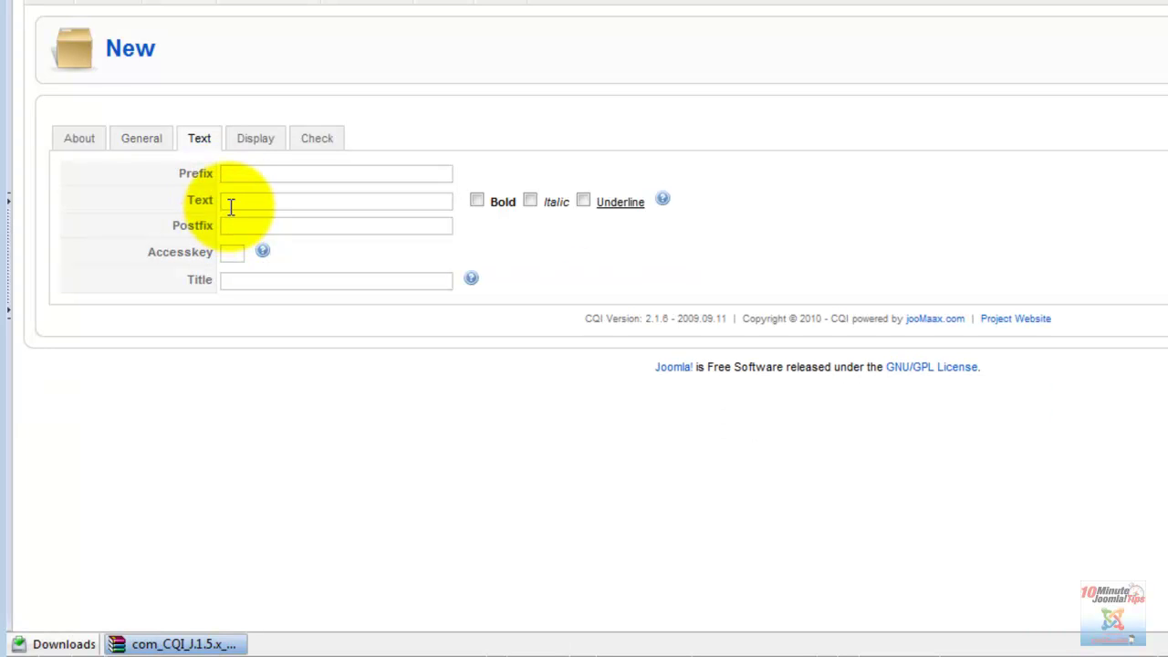
{"action": "left_click", "coordinate": [229, 202]}
{"action": "type", "text": "Menu"}
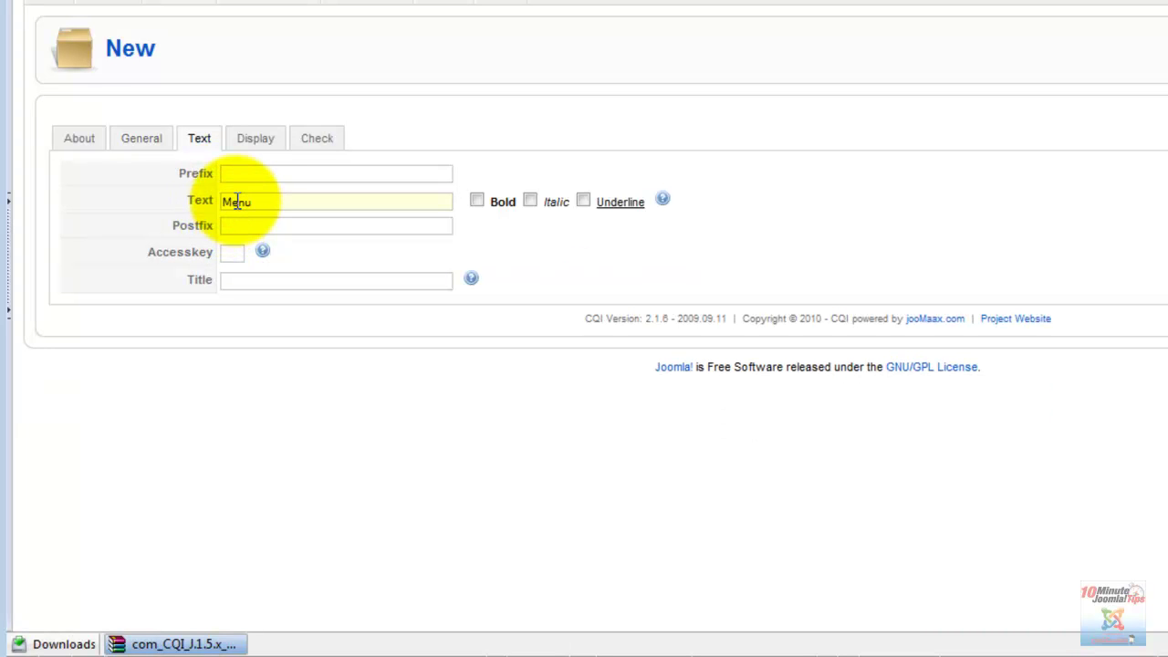
{"action": "left_click", "coordinate": [476, 200]}
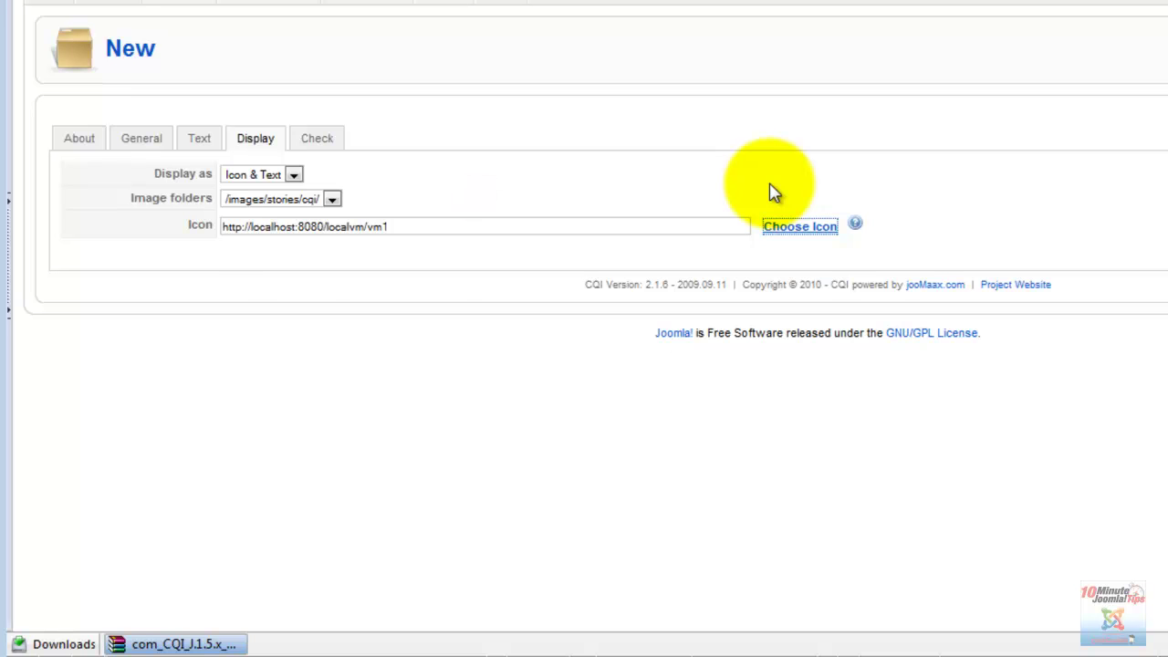
{"action": "left_click", "coordinate": [612, 195]}
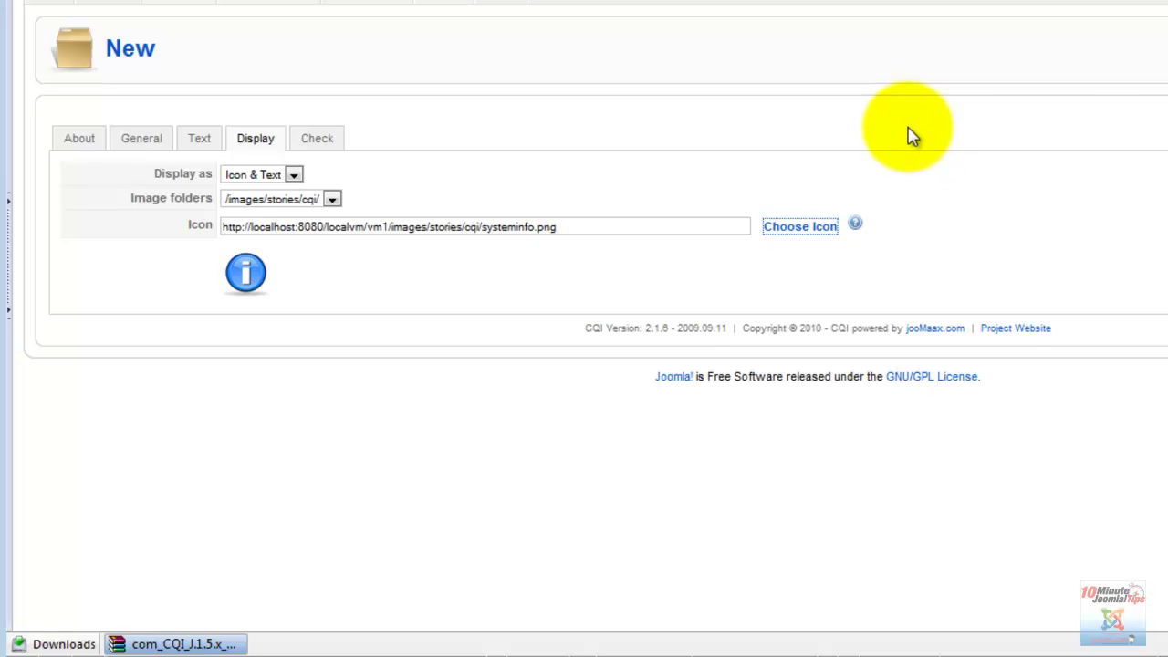
{"action": "left_click", "coordinate": [1131, 81]}
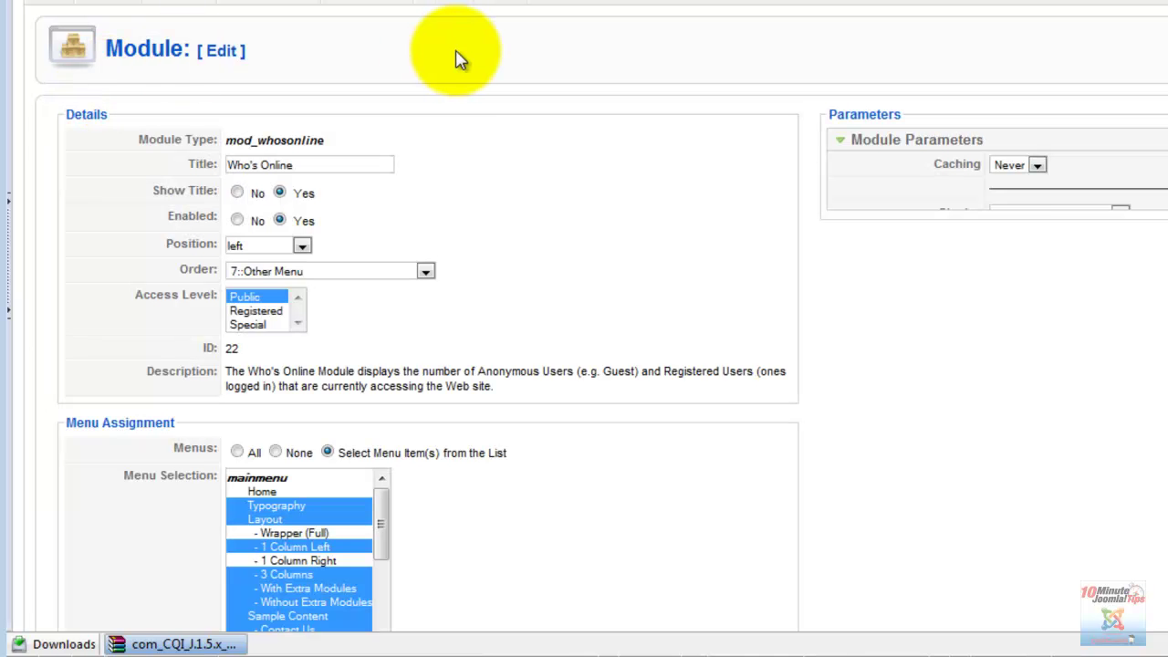
{"action": "scroll", "coordinate": [520, 137], "scroll_direction": "down", "scroll_amount": 2}
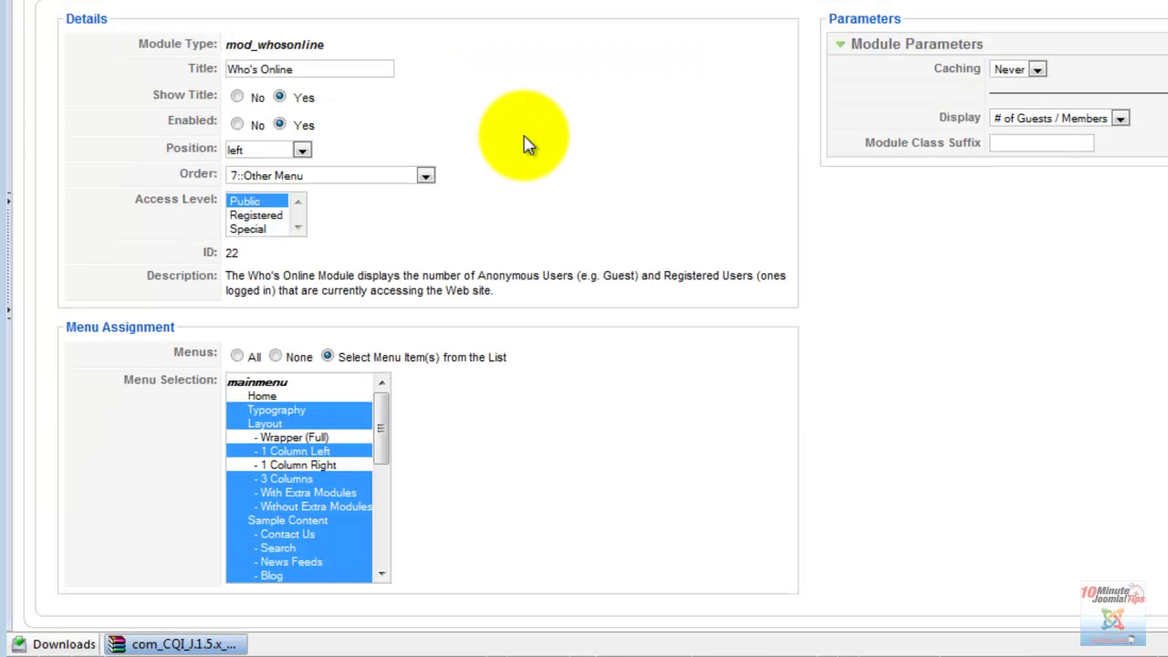
{"action": "scroll", "coordinate": [525, 137], "scroll_direction": "up", "scroll_amount": 2}
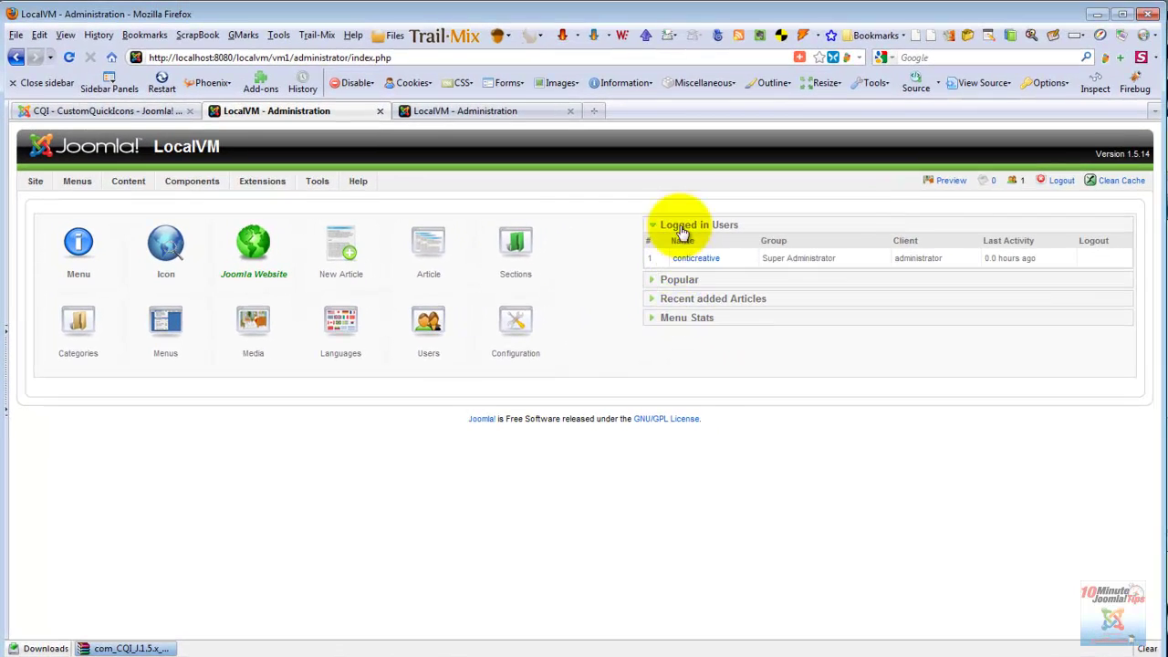
Filter the Module Manager in the third tab to show Administrator modules.
{"action": "left_click", "coordinate": [492, 111]}
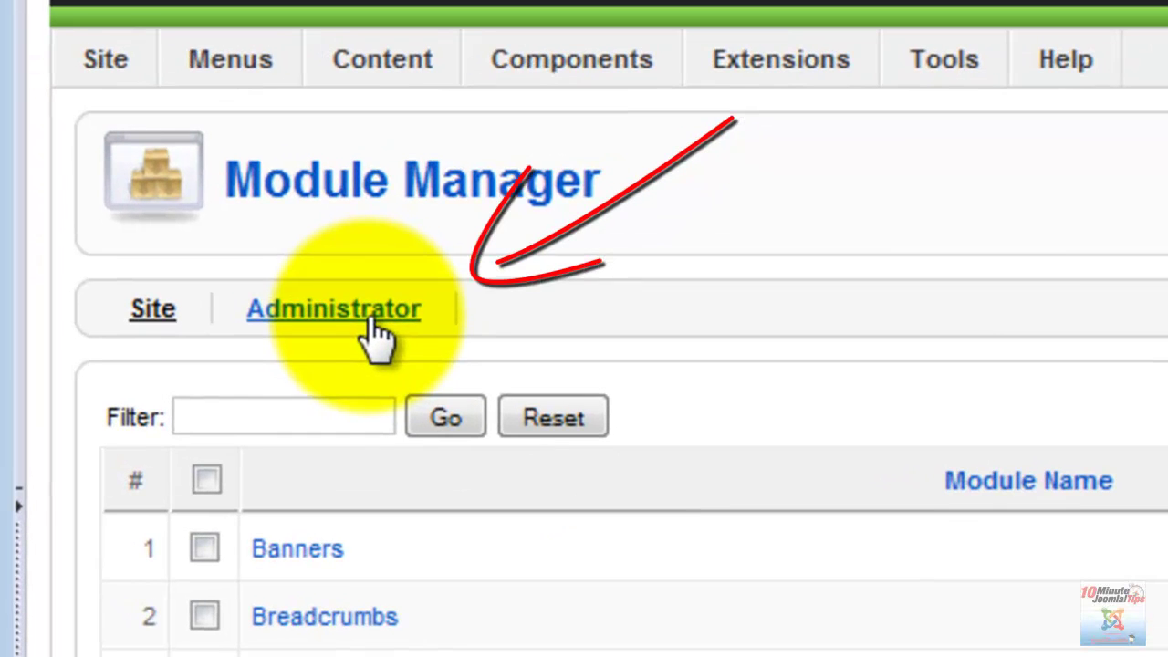
{"action": "left_click", "coordinate": [321, 304]}
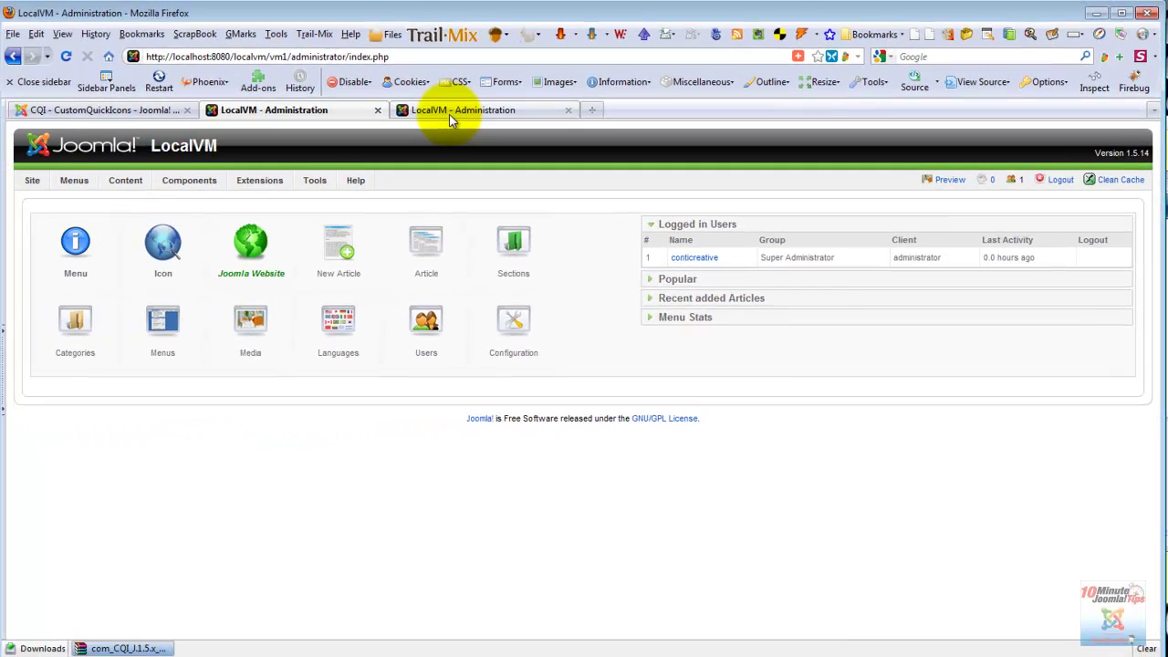
Untick Enabled for the Logged in Users administrator module in Module Manager.
{"action": "left_click", "coordinate": [456, 114]}
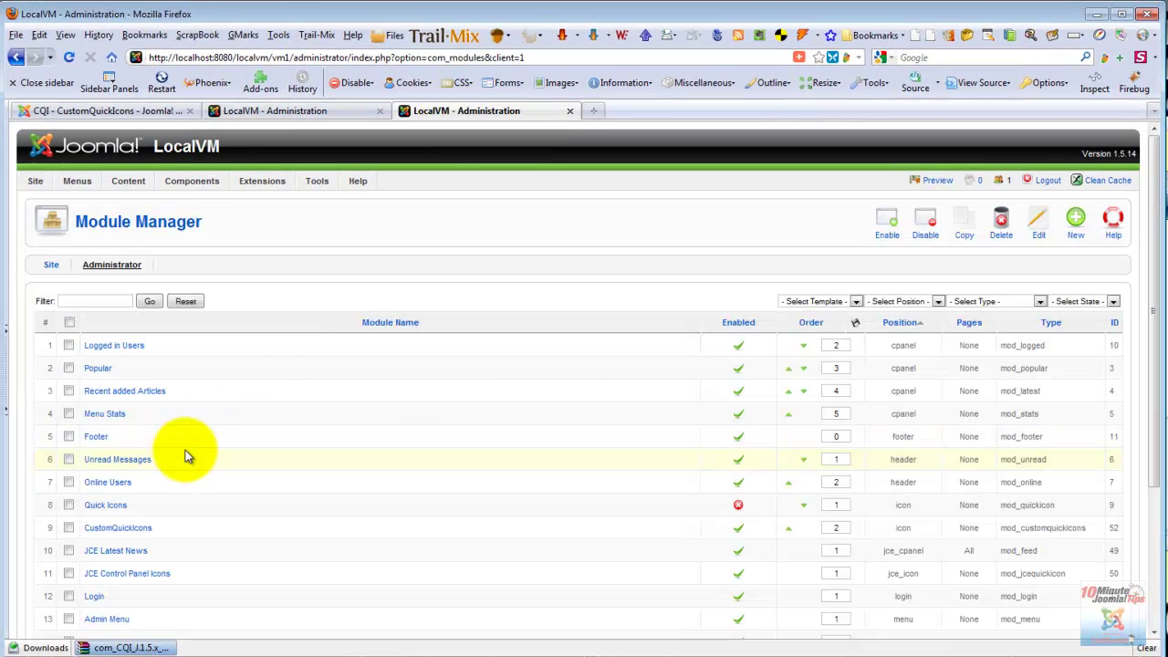
{"action": "scroll", "coordinate": [211, 454], "scroll_direction": "down", "scroll_amount": 1}
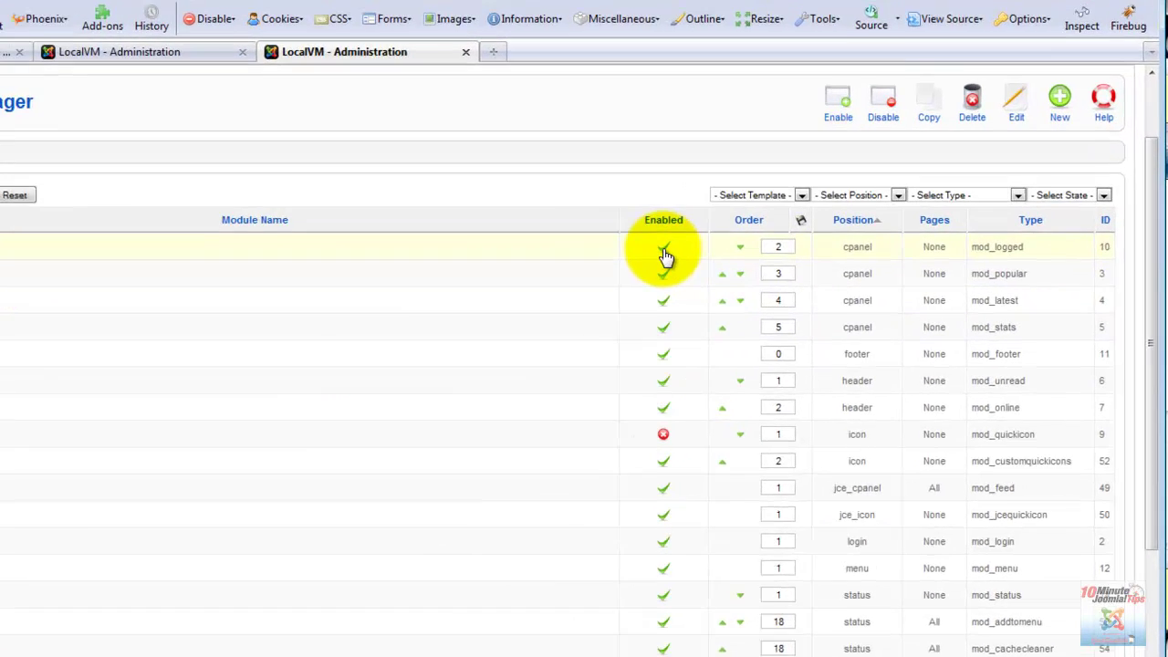
{"action": "left_click", "coordinate": [738, 277]}
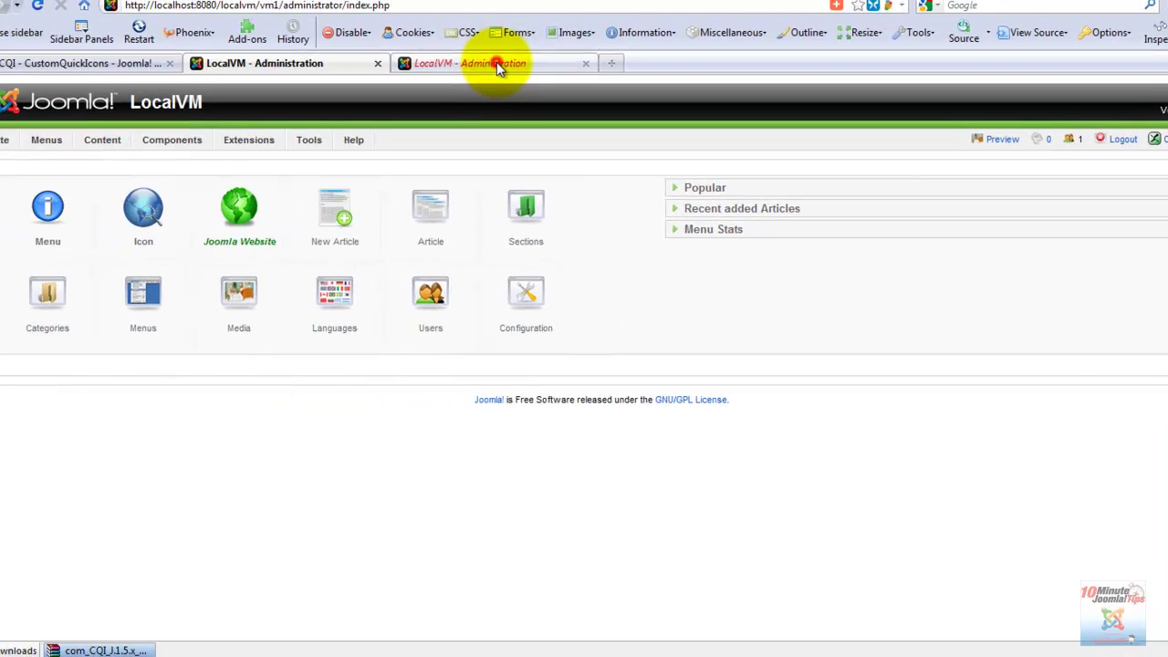
{"action": "left_click", "coordinate": [497, 64]}
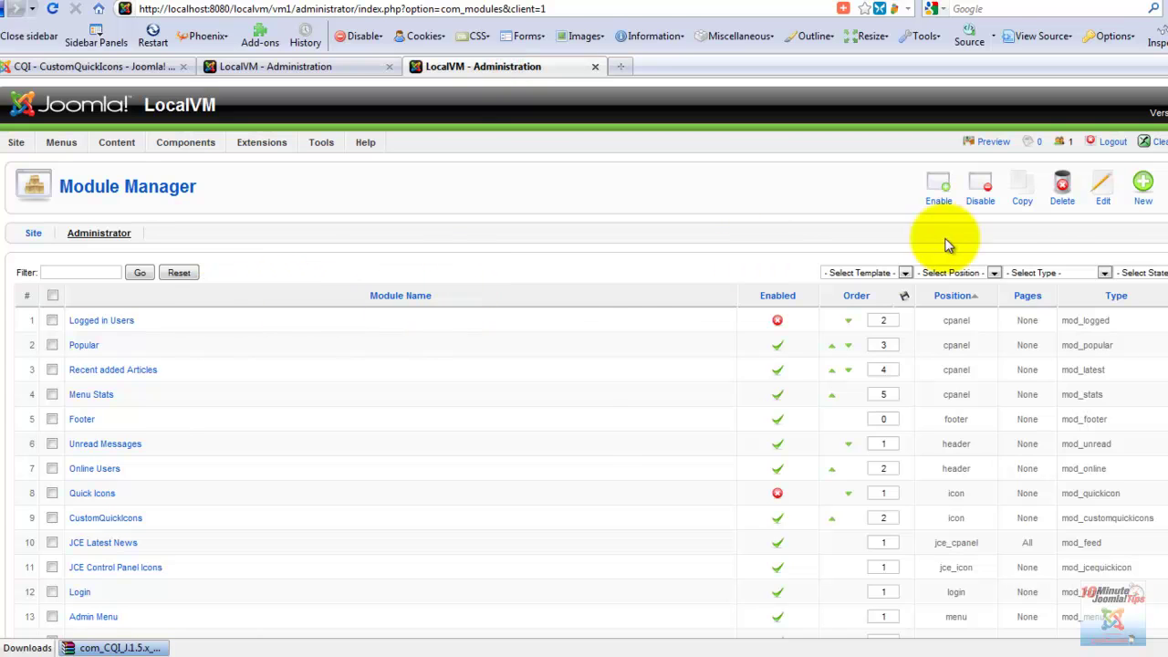
Create a new Custom HTML administrator module titled 'Help' containing the text 'INstructions'.
{"action": "left_click", "coordinate": [1139, 194]}
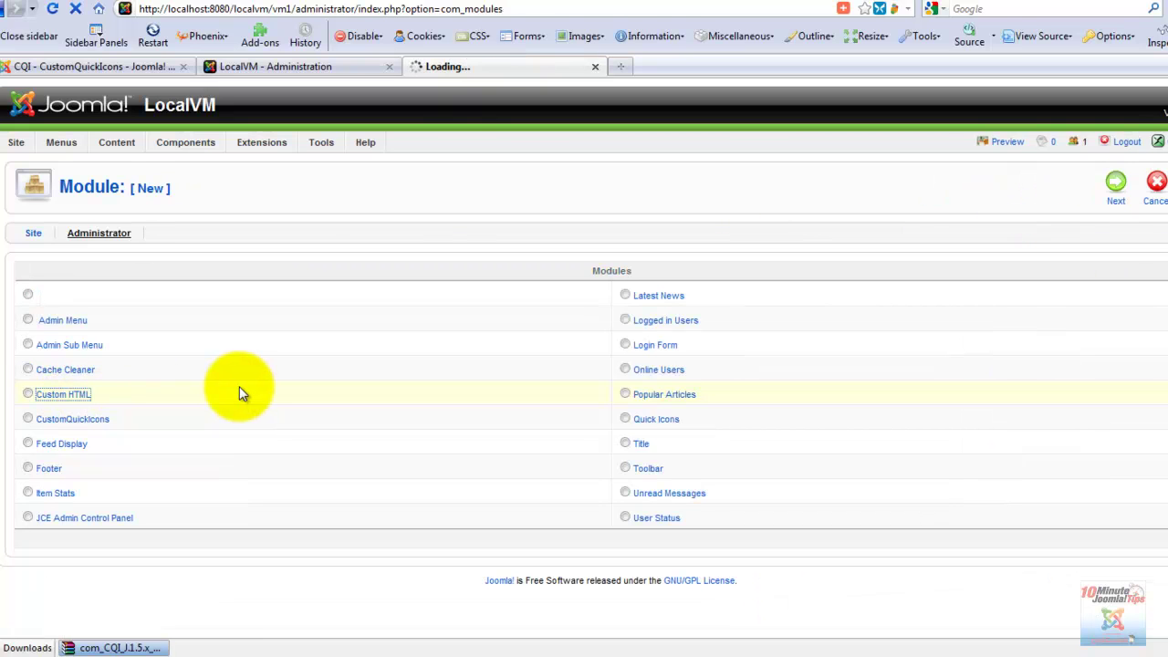
{"action": "left_click", "coordinate": [239, 387]}
{"action": "left_click", "coordinate": [227, 273]}
{"action": "type", "text": "Help"}
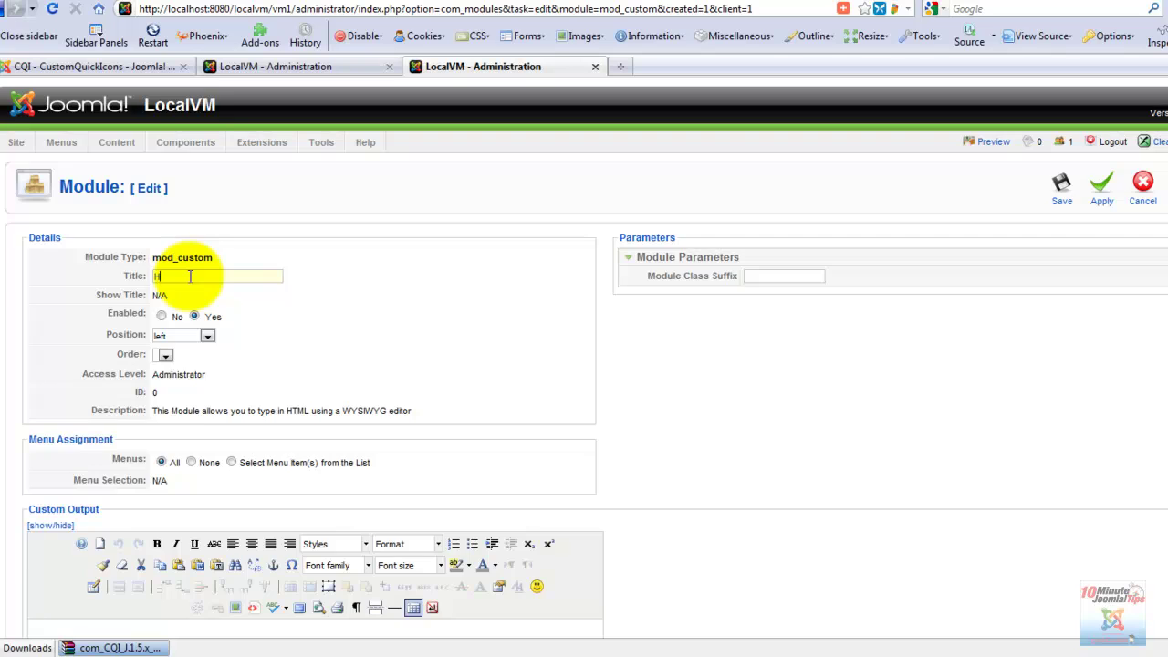
{"action": "scroll", "coordinate": [205, 506], "scroll_direction": "down", "scroll_amount": 3}
{"action": "left_click", "coordinate": [205, 507]}
{"action": "type", "text": "INstructions"}
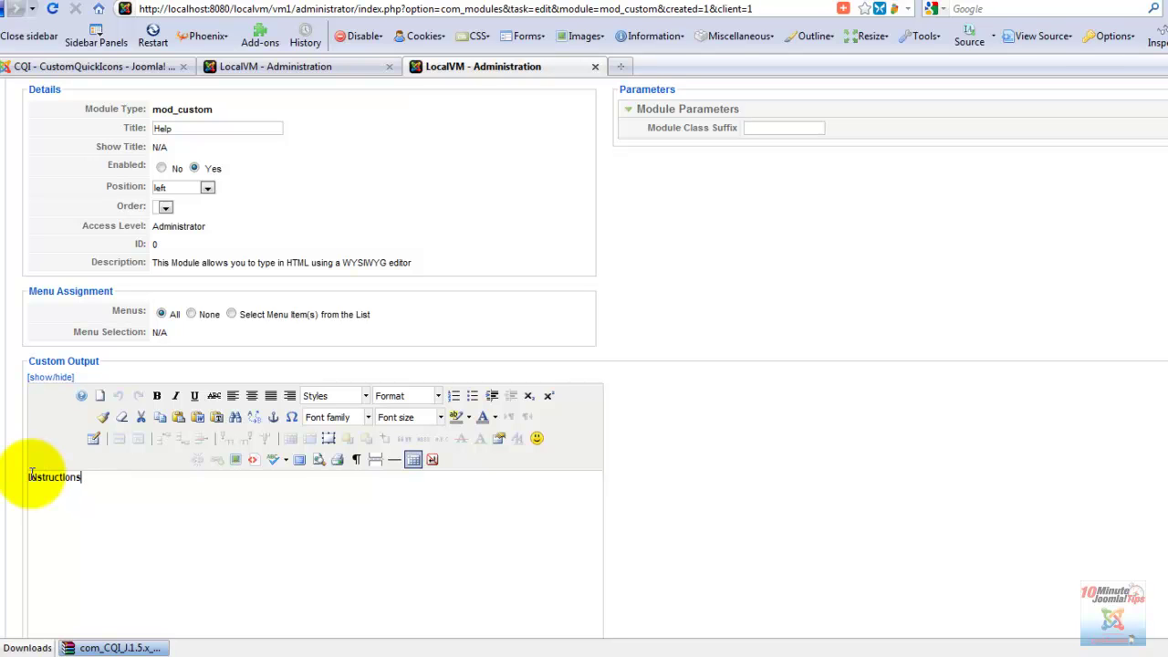
Set the Help module's position to cpanel and check the control panel.
{"action": "left_click", "coordinate": [208, 188]}
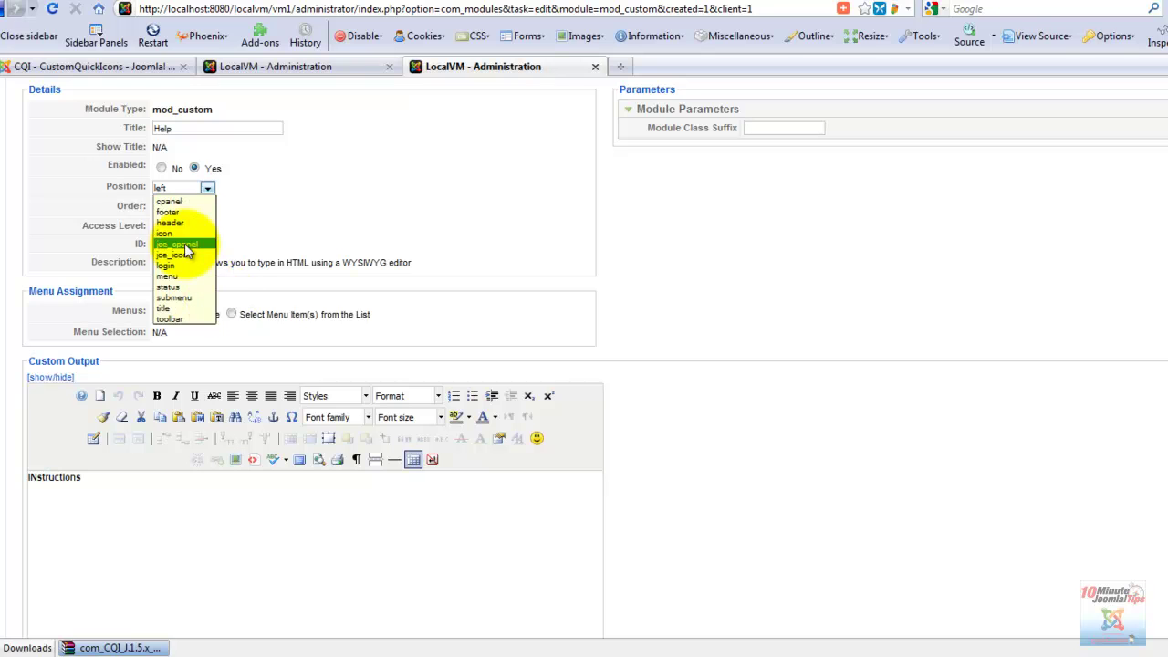
{"action": "left_click", "coordinate": [173, 191]}
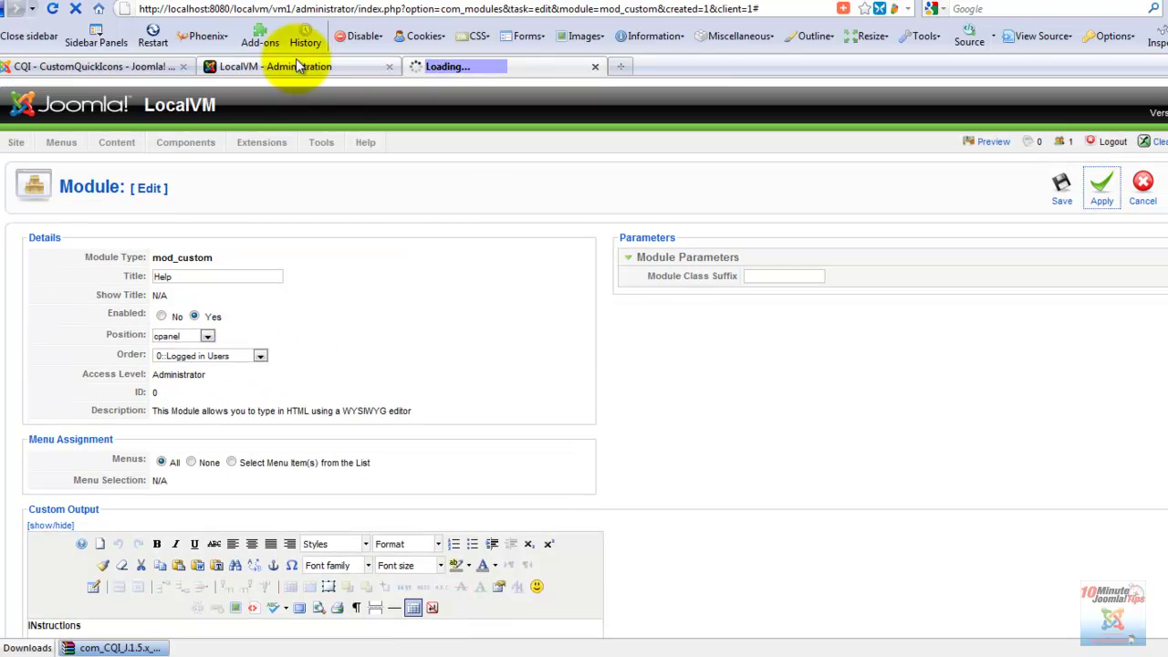
{"action": "left_click", "coordinate": [276, 66]}
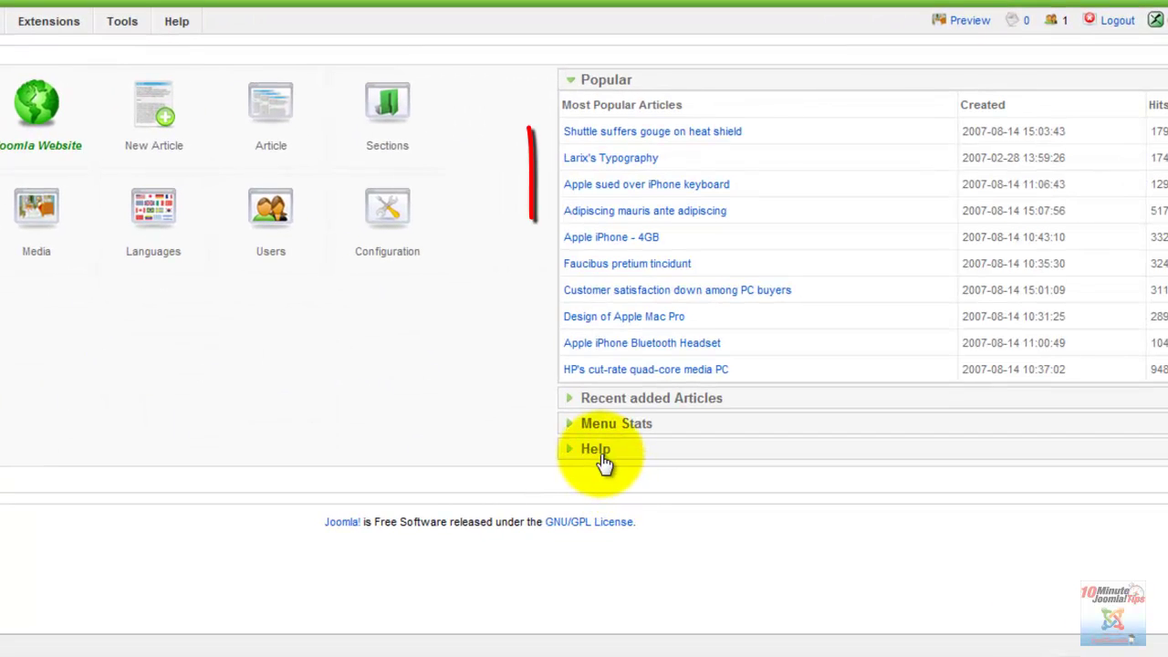
Expand the Help panel on the control panel to reveal its instructions text.
{"action": "left_click", "coordinate": [660, 472]}
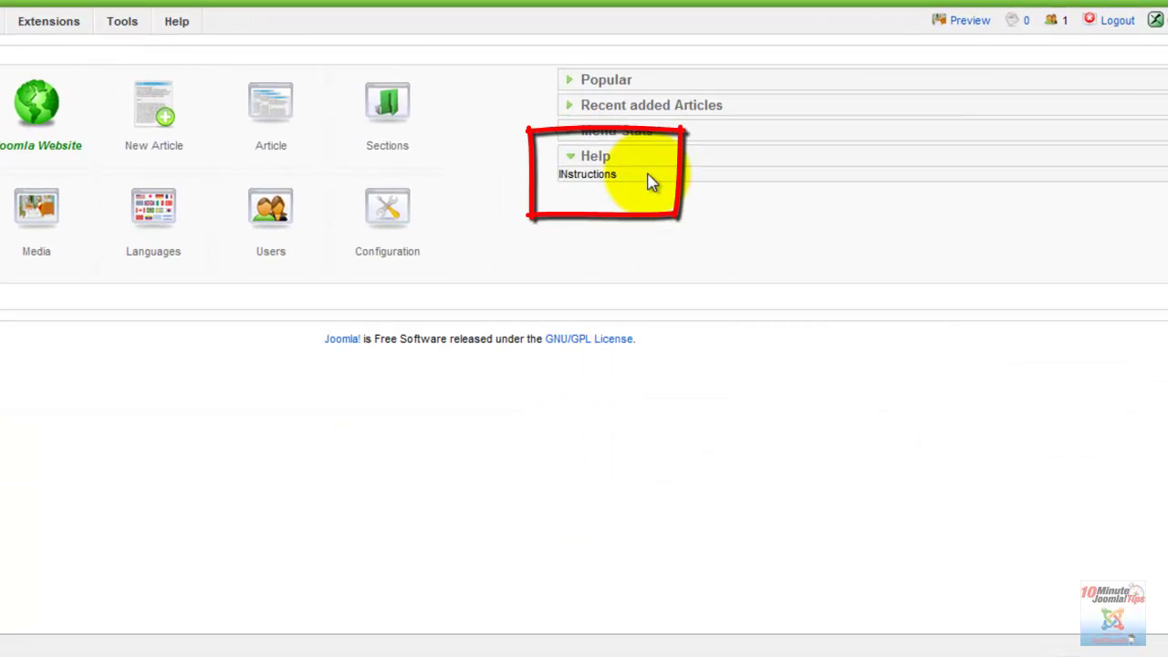